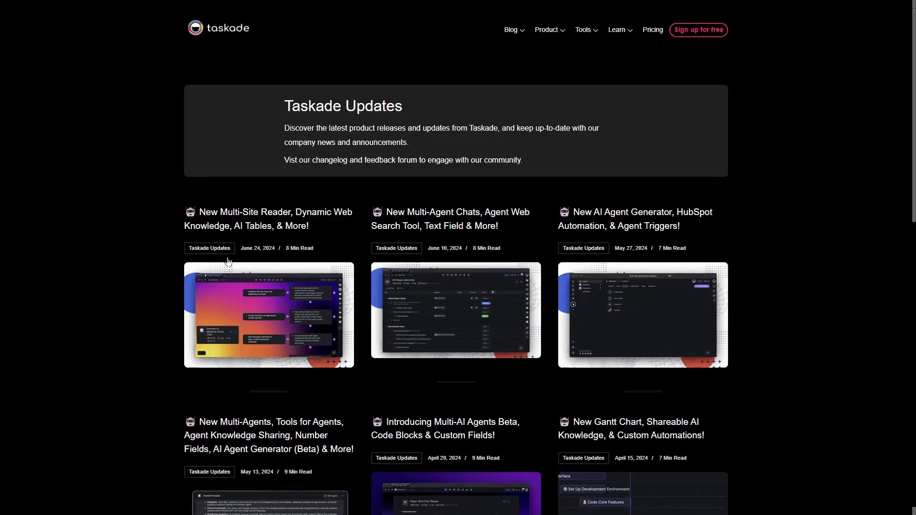
Step: Open the 'New Multi-Site Reader, Dynamic Web Knowledge, AI Tables, & More!' post and scroll through it
left_click(229, 226)
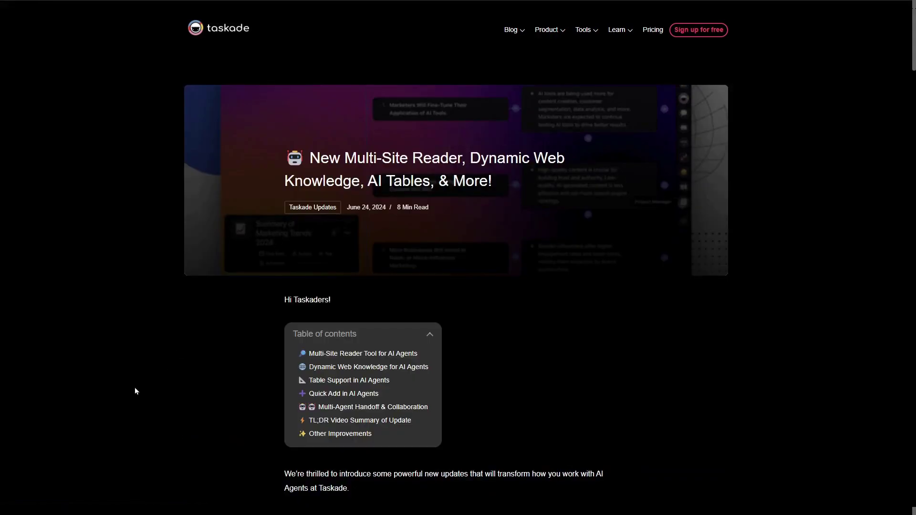
scroll(133, 393, "down", 4)
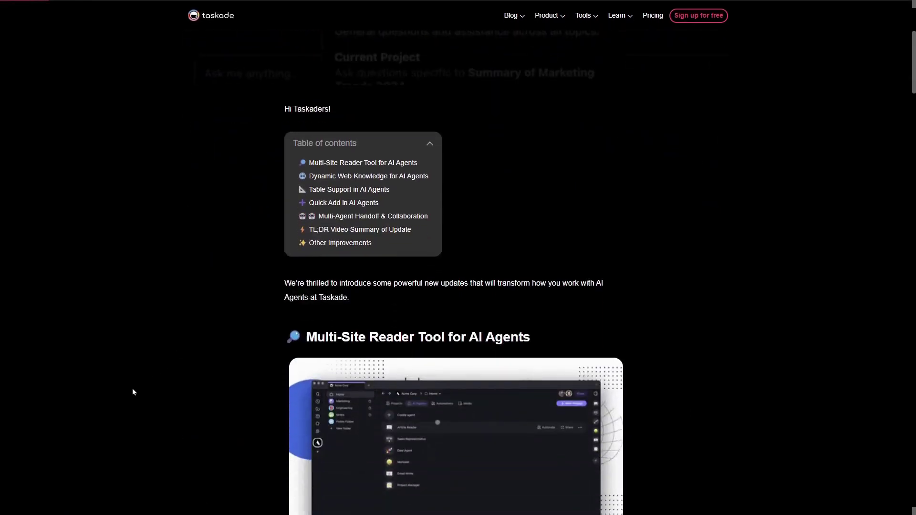
scroll(132, 389, "down", 6)
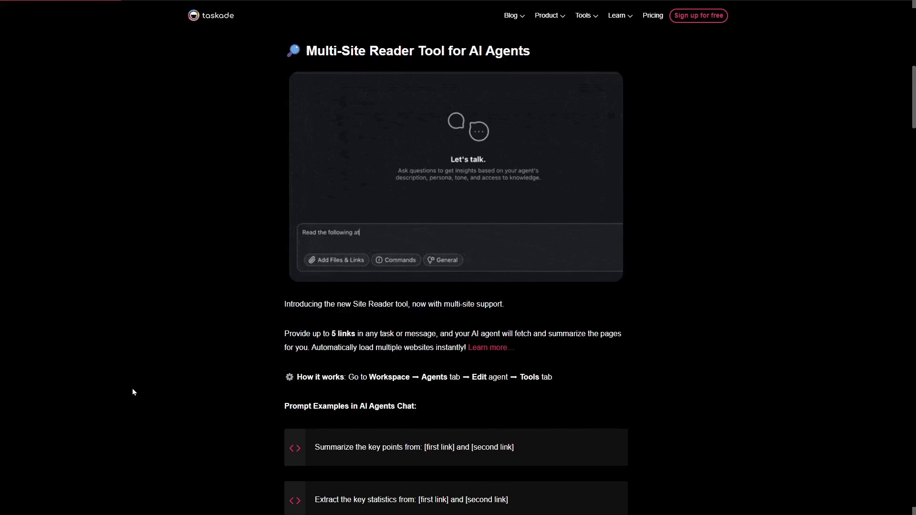
scroll(133, 392, "down", 9)
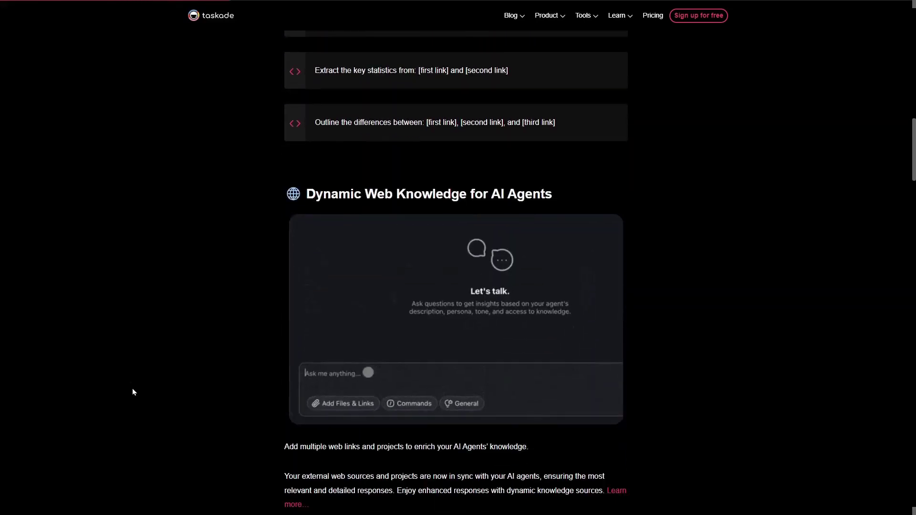
scroll(133, 389, "down", 5)
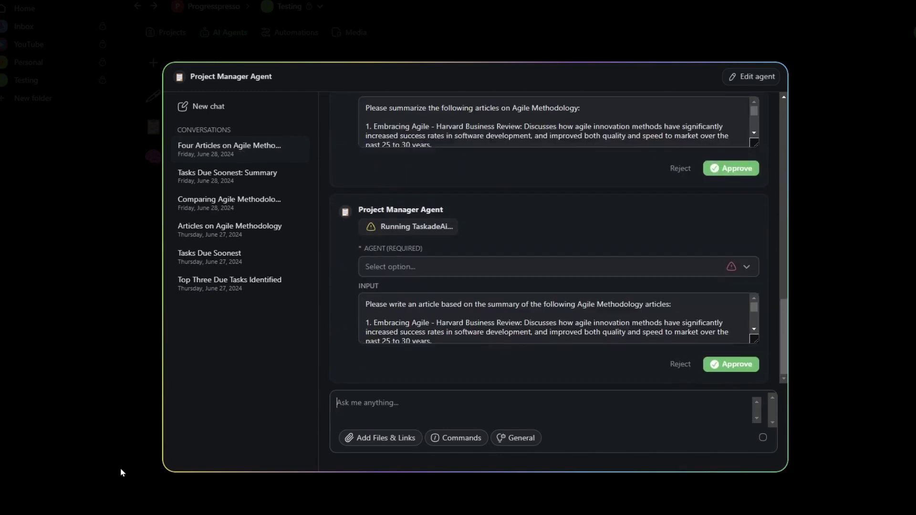
Step: Approve the Agile Methodology summary handoff and review the agent's finished output
left_click(742, 170)
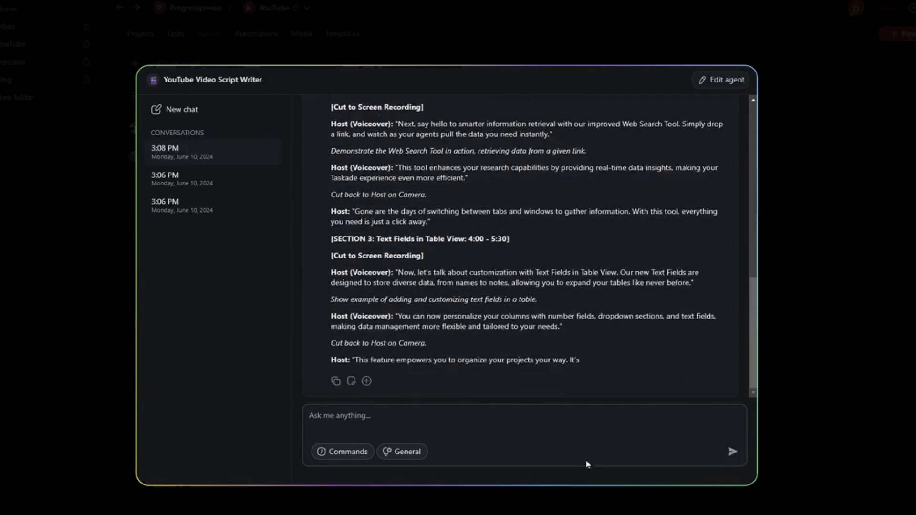
scroll(520, 385, "up", 15)
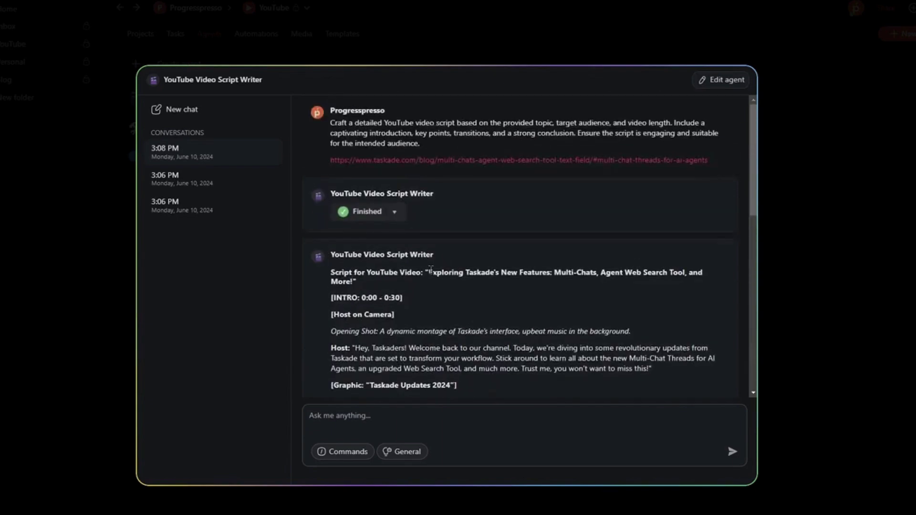
left_click_drag(429, 272, 449, 272)
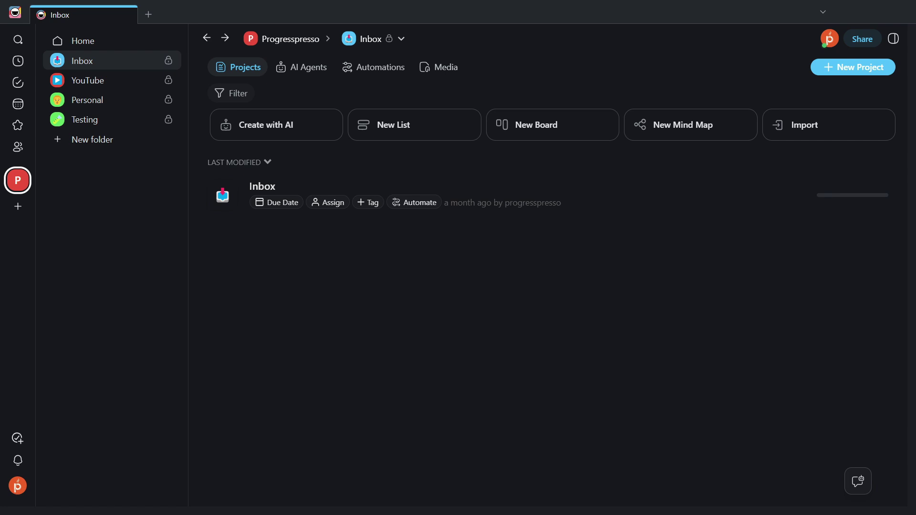
Step: Browse the Testing folder's agents Blogger, Project Manager Agent and Researcher, then its projects
left_click(84, 119)
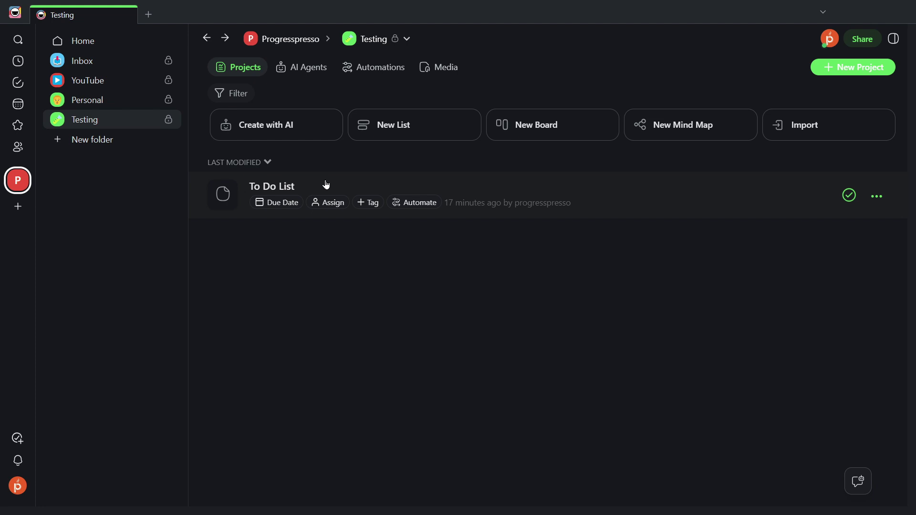
left_click(314, 73)
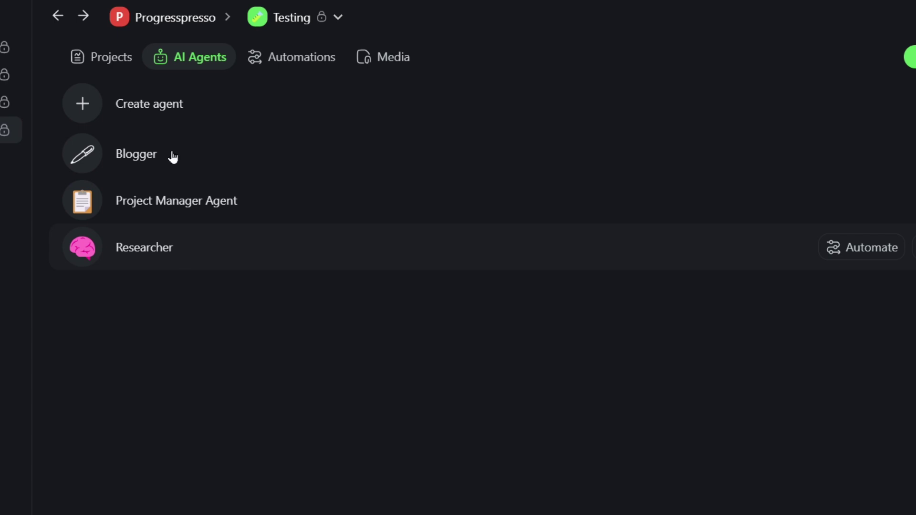
left_click(115, 67)
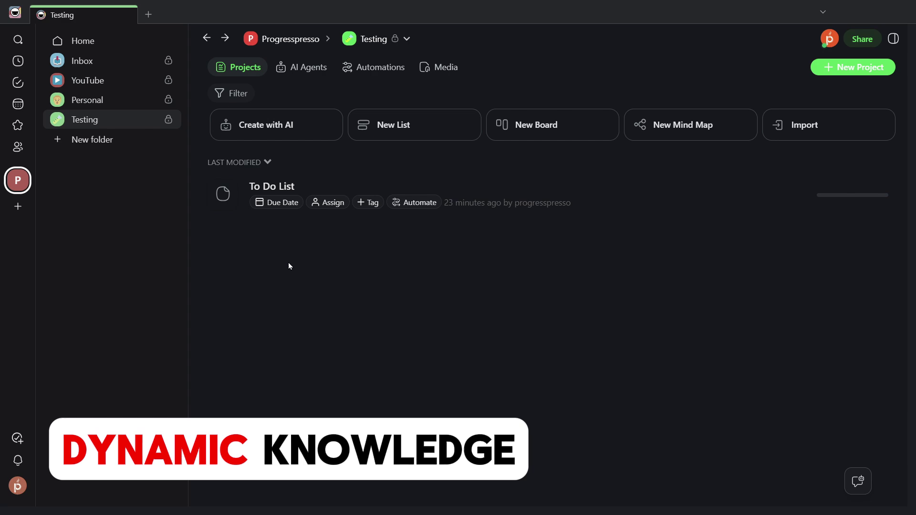
Step: Check that the Project Manager Agent's Knowledge lists the To Do List project, then close its settings
left_click(311, 76)
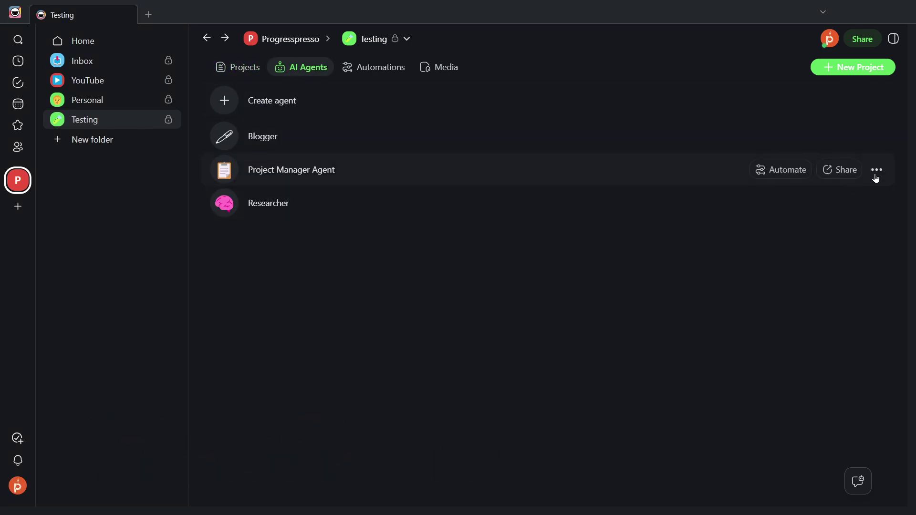
left_click(877, 173)
left_click(833, 205)
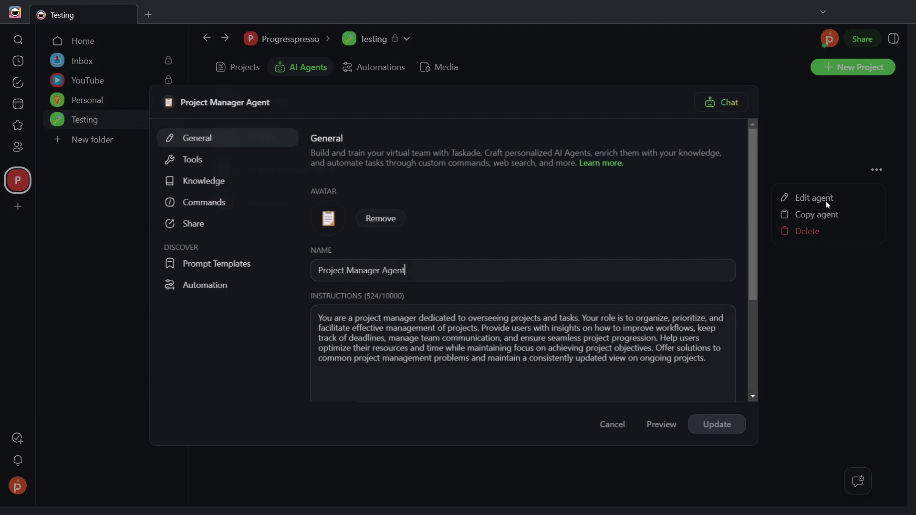
left_click(208, 180)
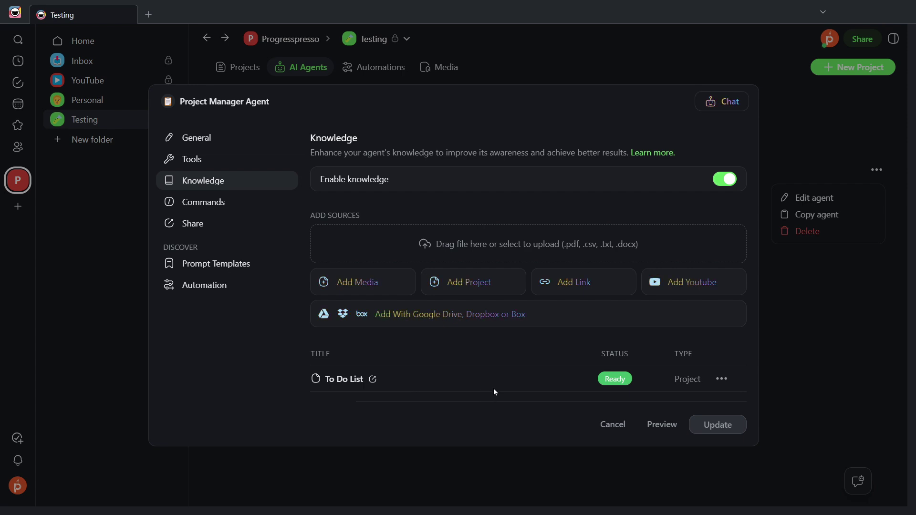
left_click(818, 380)
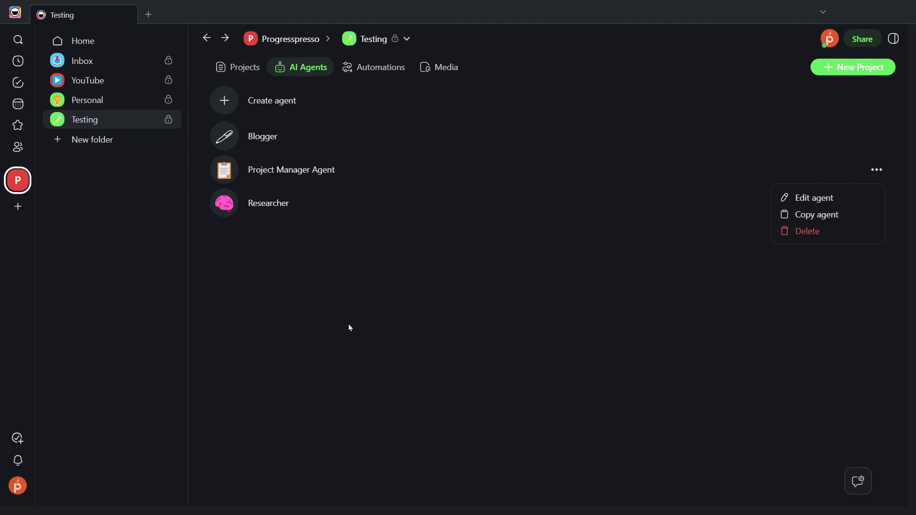
Step: Look over the To Do List project in the Testing folder
left_click(247, 70)
left_click(456, 191)
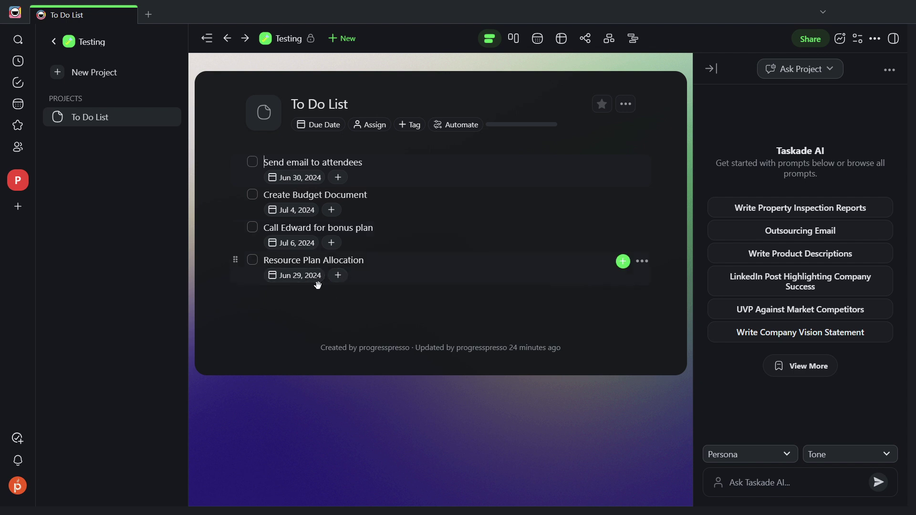
left_click(292, 41)
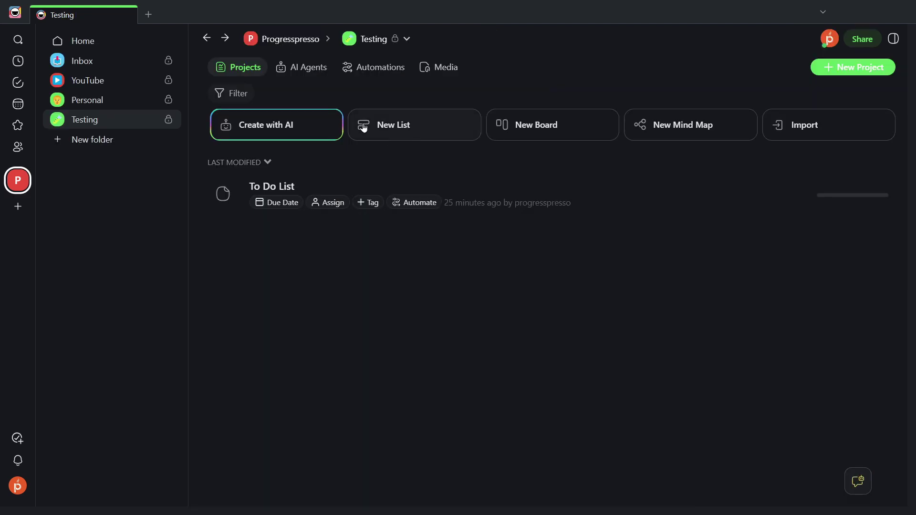
Step: In a new Project Manager Agent chat, ask 'give me 2 tasks that are due the soonest'
left_click(308, 70)
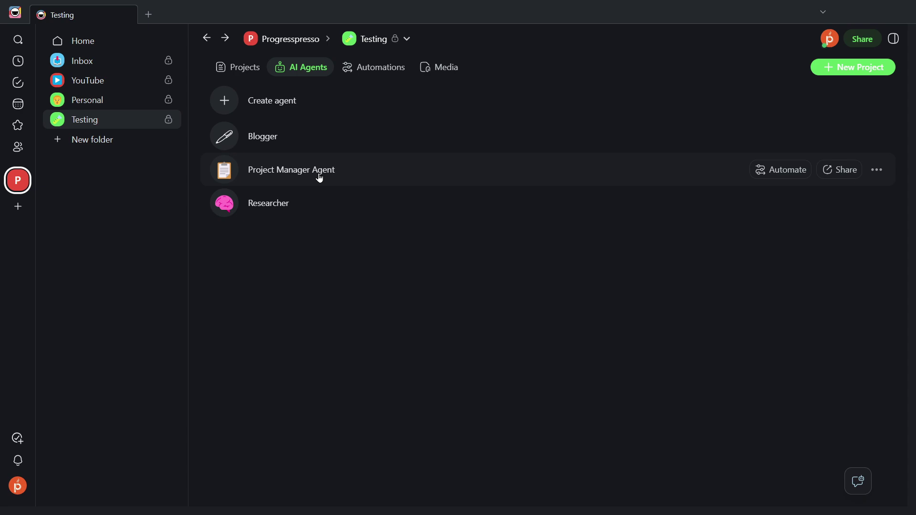
left_click(320, 178)
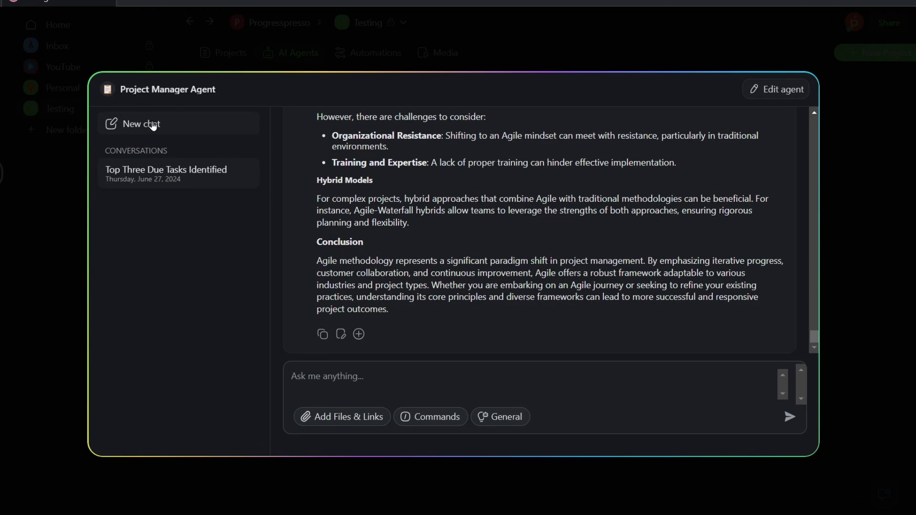
left_click(153, 125)
type("g")
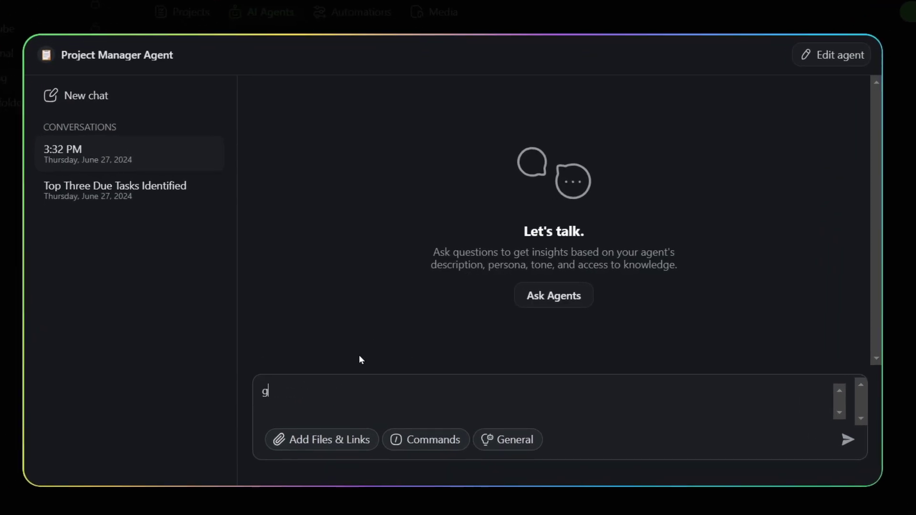
type("ive me 2 tasks that are ")
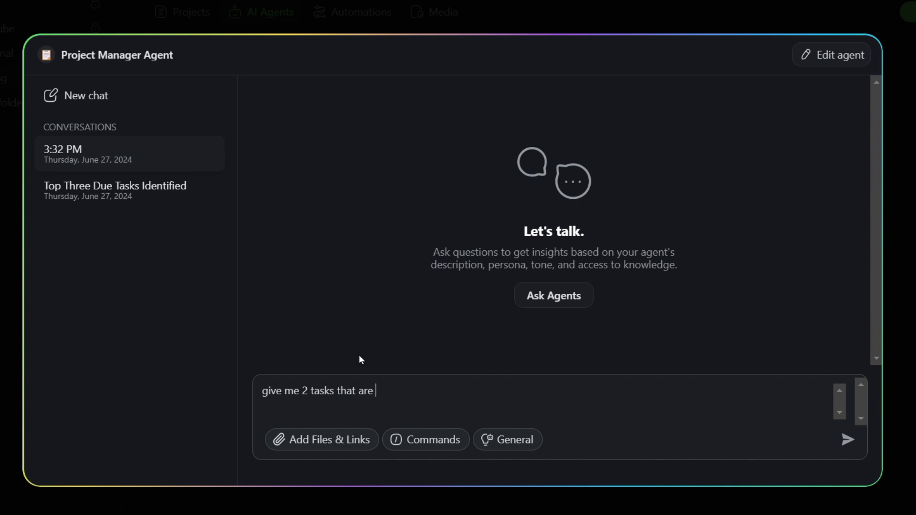
type("due the soonest")
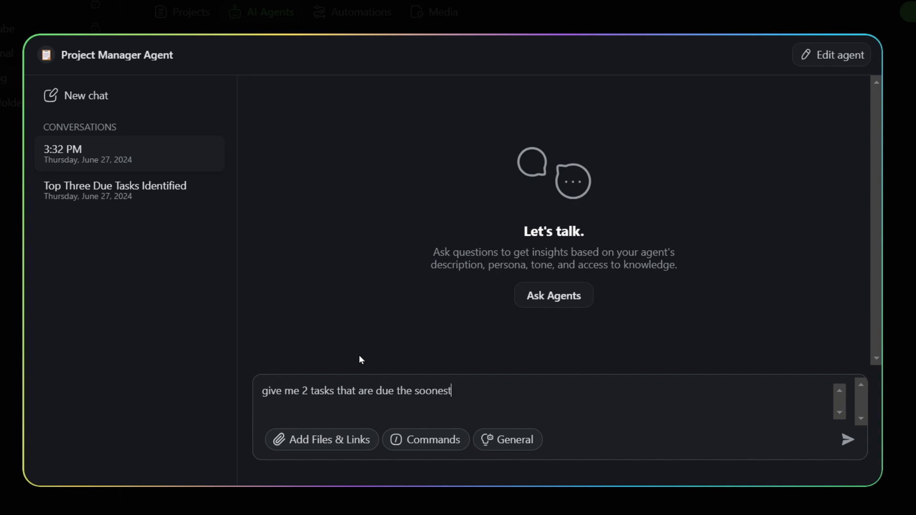
key("Return")
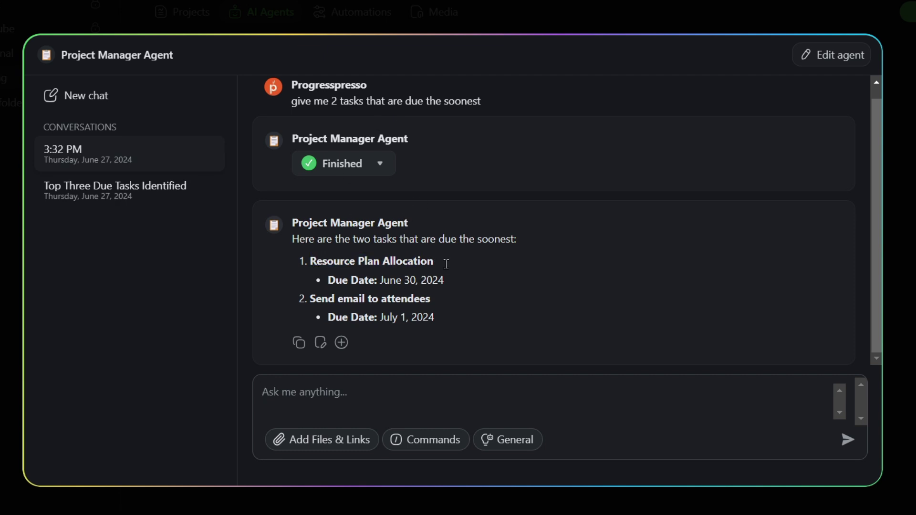
Step: Review the reply naming Send email to attendees and Resource Plan Allocation, due June 30 and July 1, 2024
left_click_drag(311, 299, 434, 299)
left_click(435, 301)
left_click_drag(380, 281, 453, 289)
left_click_drag(400, 318, 377, 317)
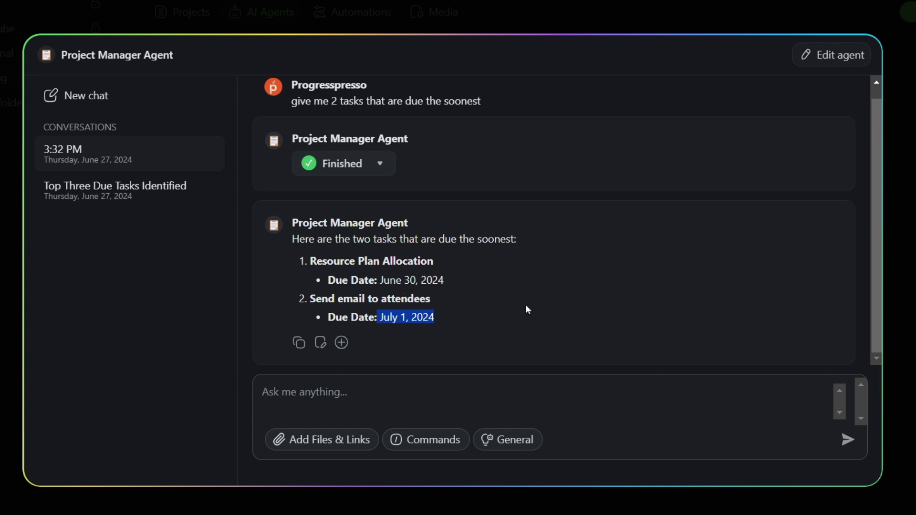
key("Escape")
left_click(183, 12)
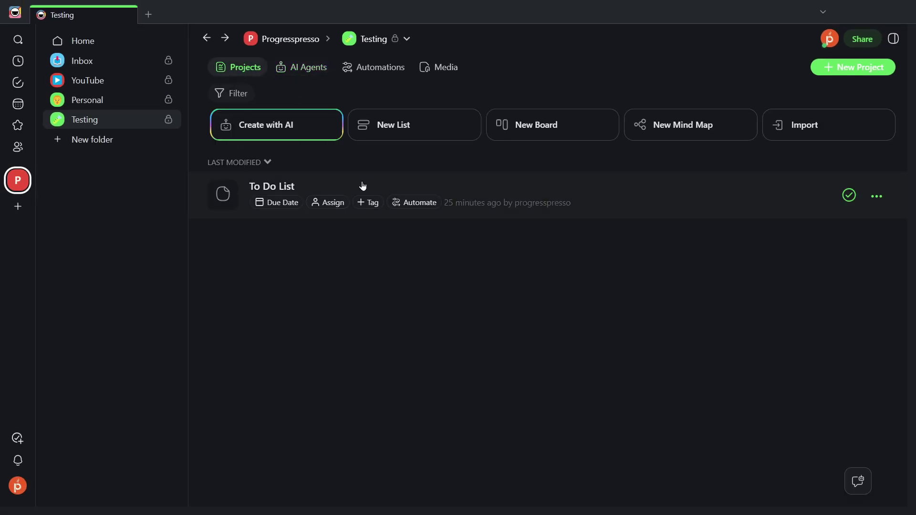
left_click(363, 186)
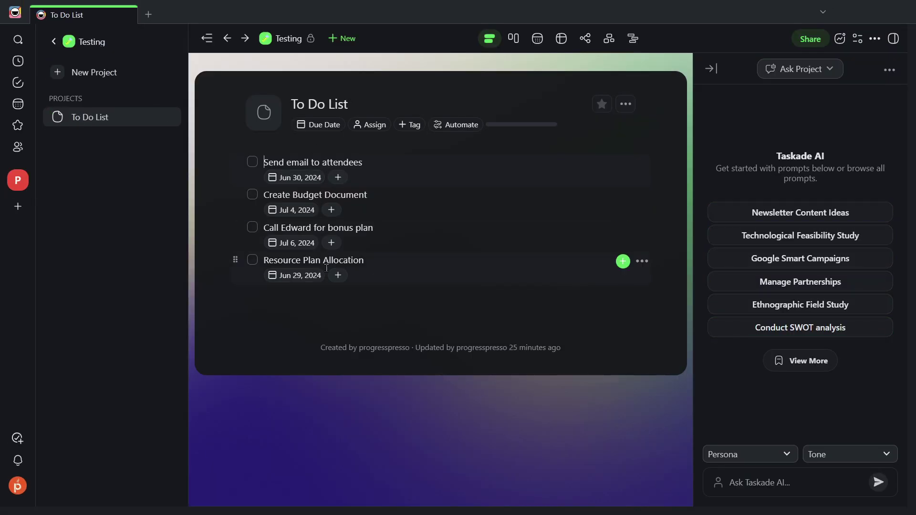
left_click_drag(364, 261, 267, 261)
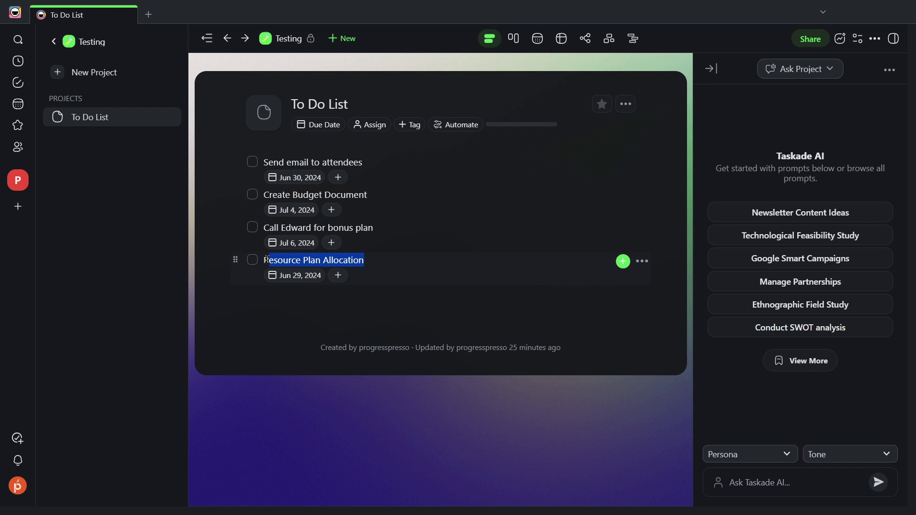
left_click_drag(363, 162, 269, 161)
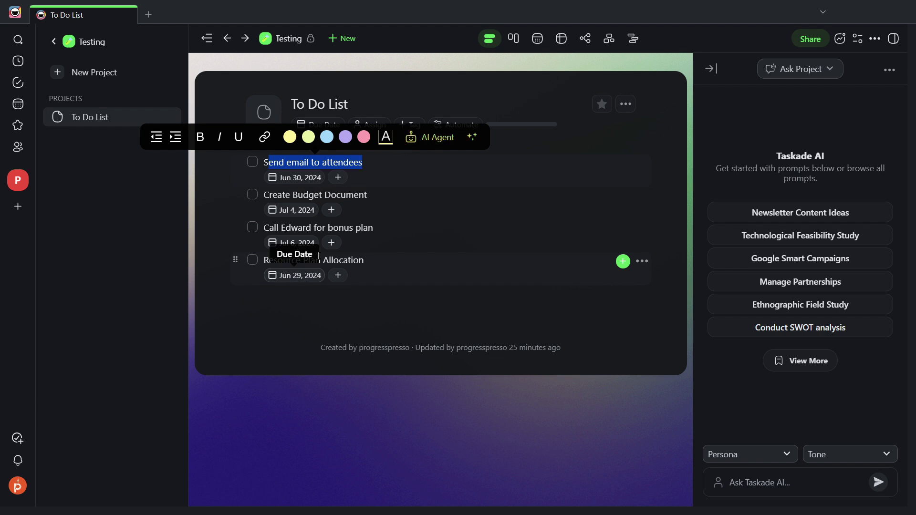
left_click(286, 38)
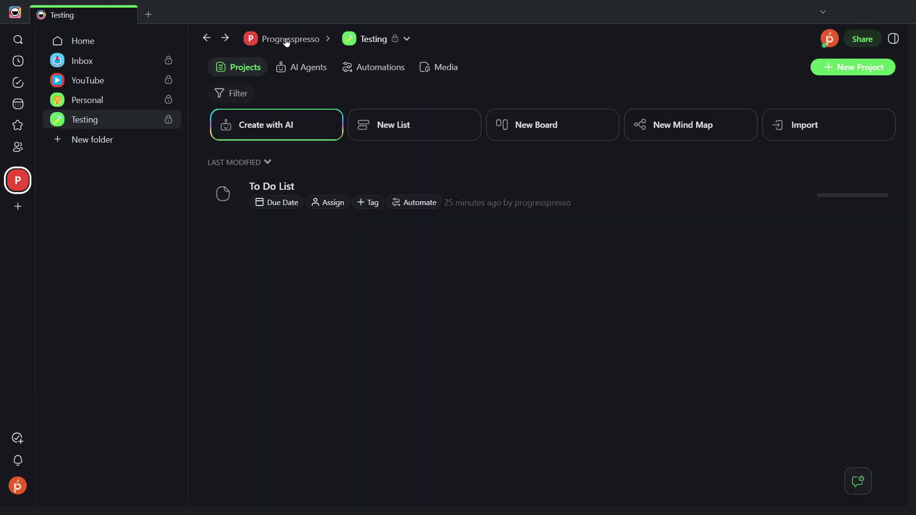
left_click(308, 71)
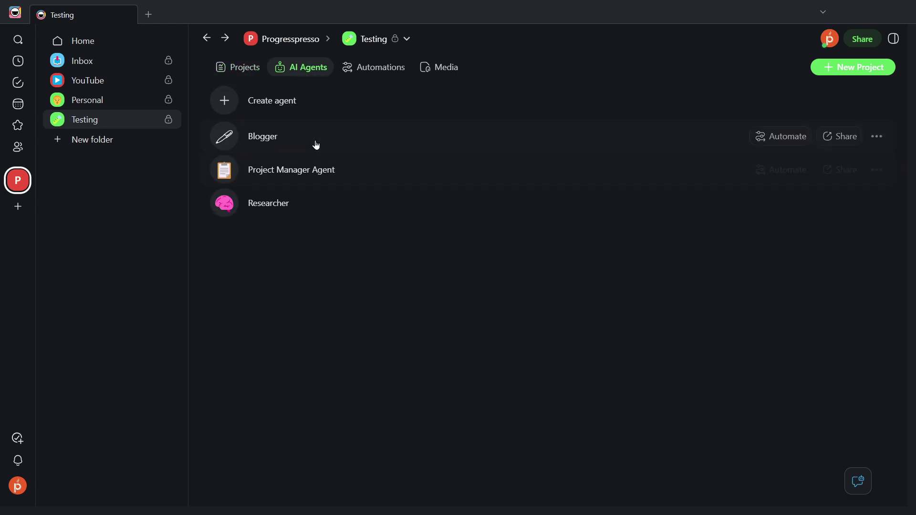
left_click(348, 171)
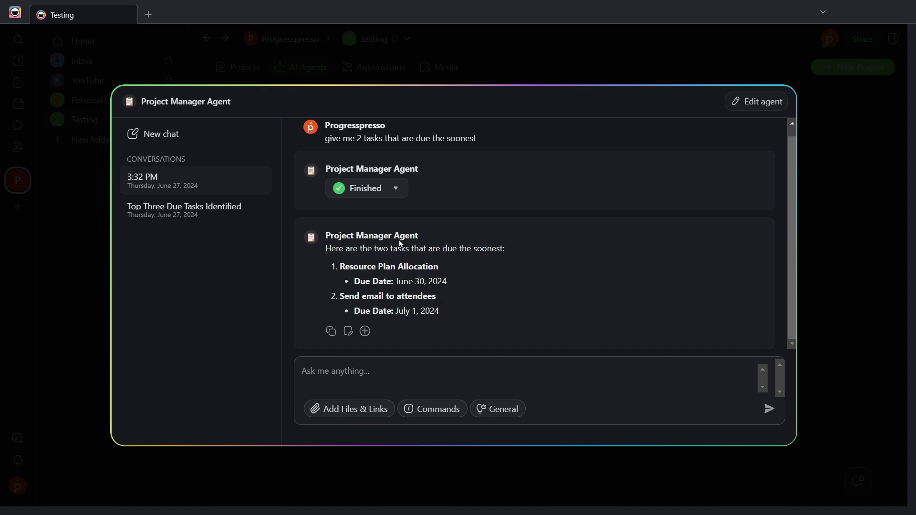
left_click(848, 315)
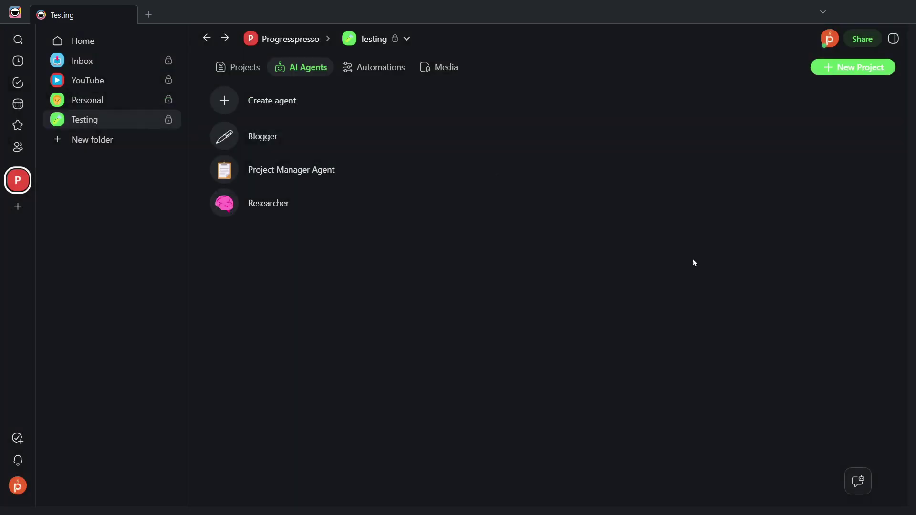
left_click(254, 66)
Step: Add the task 'Finish Agile Methodology Presentation' at the top of the To Do List
left_click(352, 185)
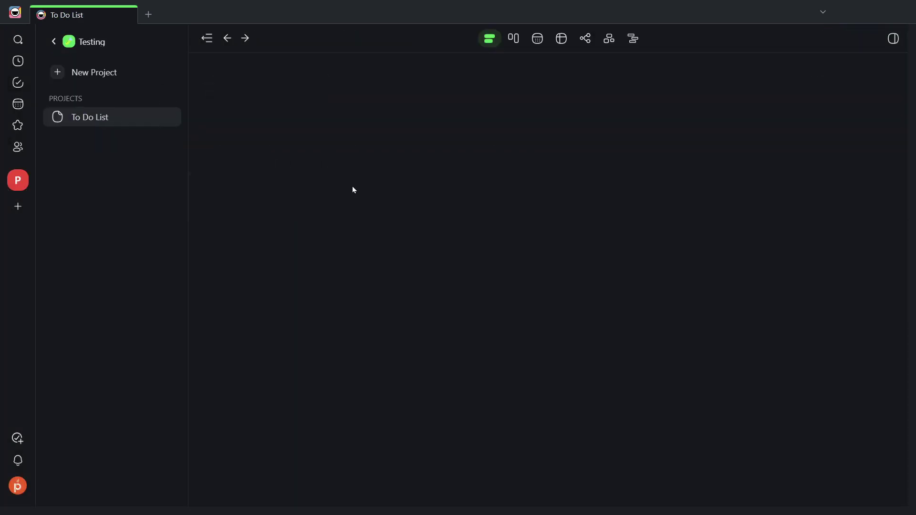
key("Return")
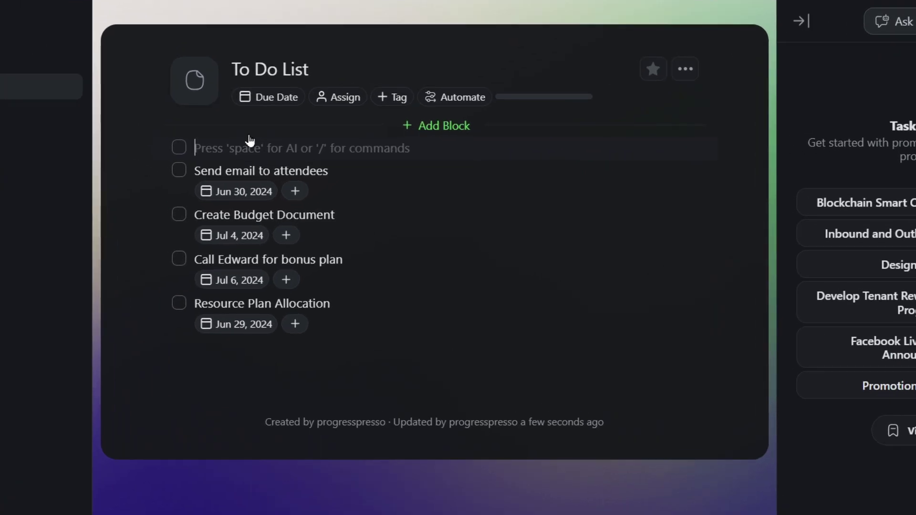
type("Finish Agi")
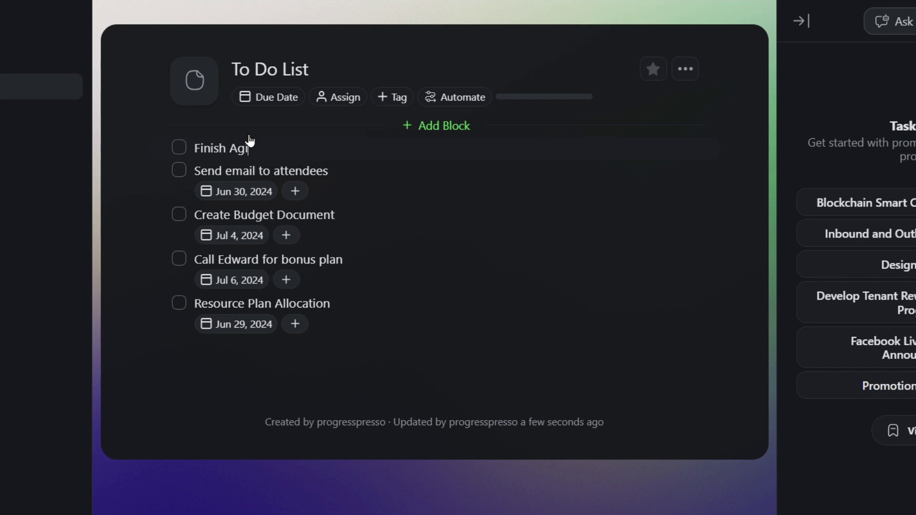
type("le Methodology A")
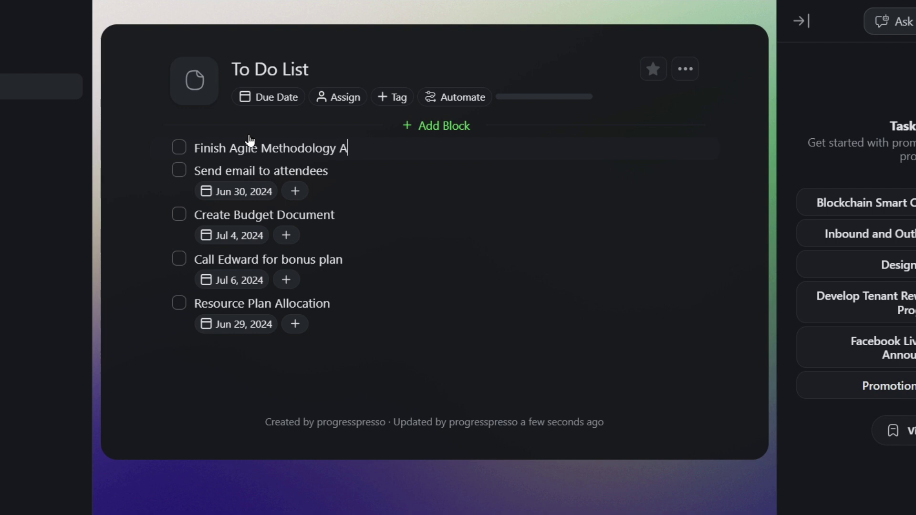
key("BackSpace")
type("Presentation")
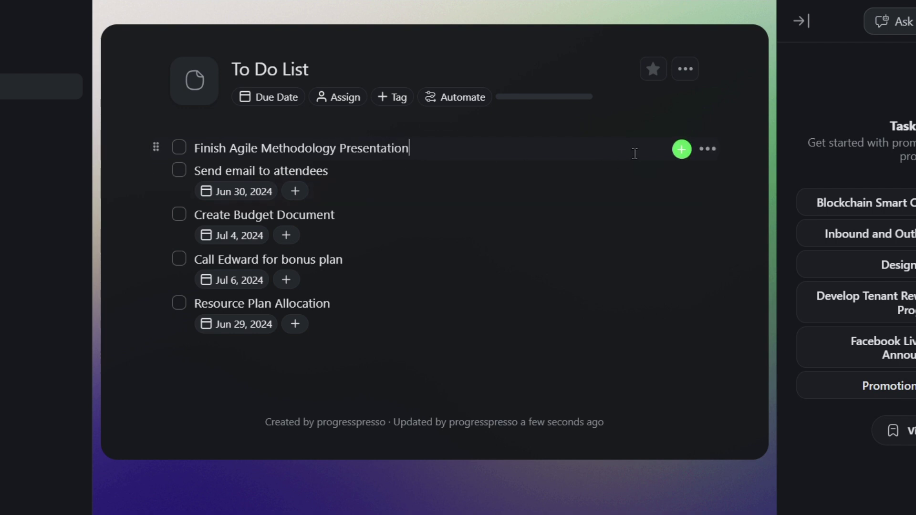
Step: Give the new task a due date of June 28, 2024
left_click(681, 149)
left_click(657, 233)
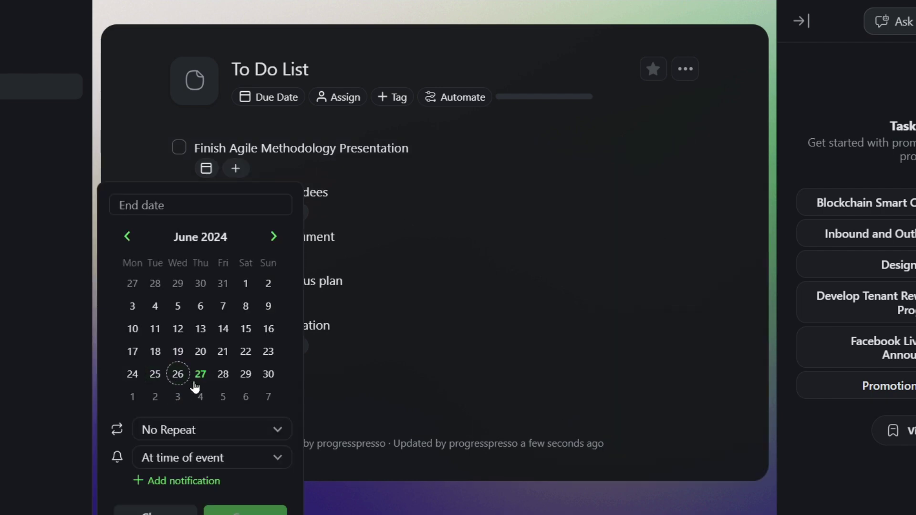
left_click(223, 374)
key("Escape")
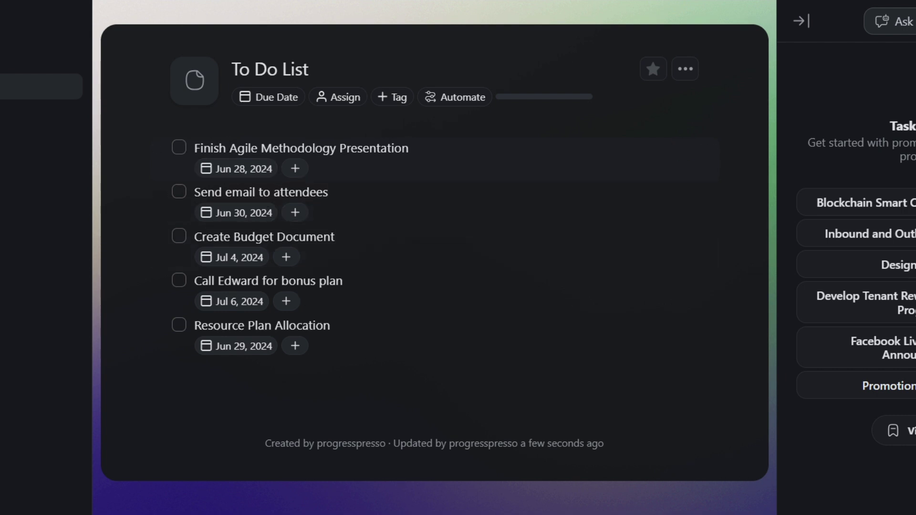
Step: Ask the Project Manager Agent to 'Refresh the list with the latest updates to the project'
key("Escape")
left_click(246, 14)
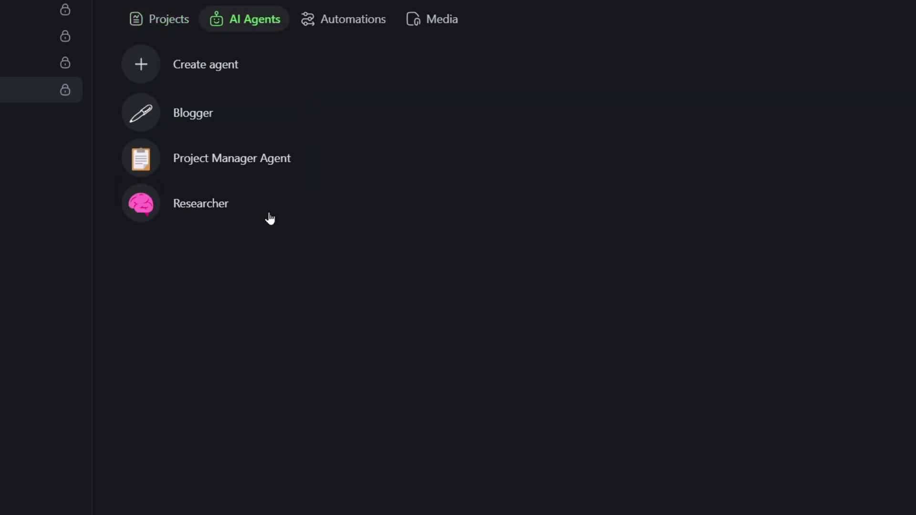
left_click(256, 156)
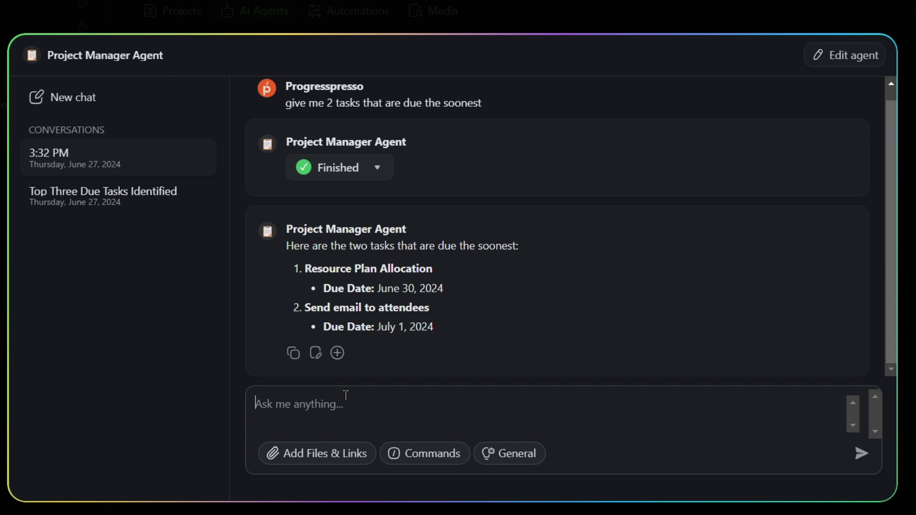
type("Refre")
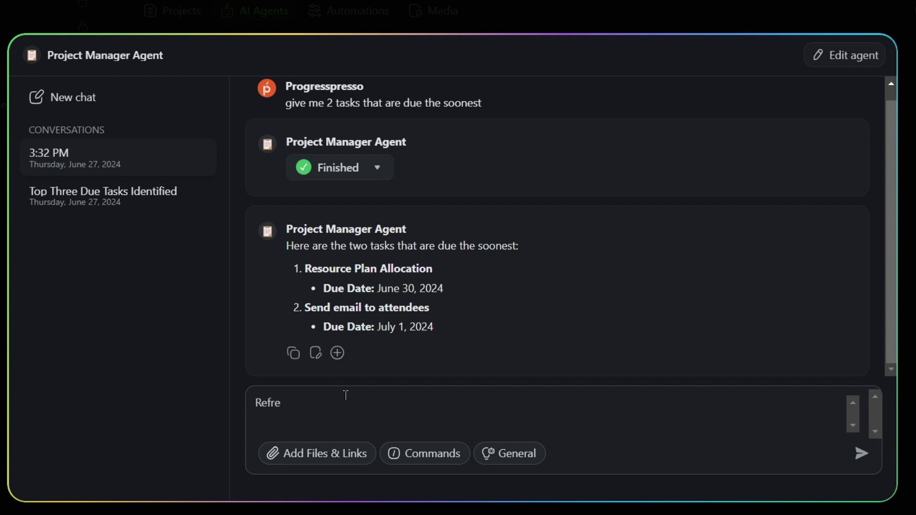
type("sh the list with the lates")
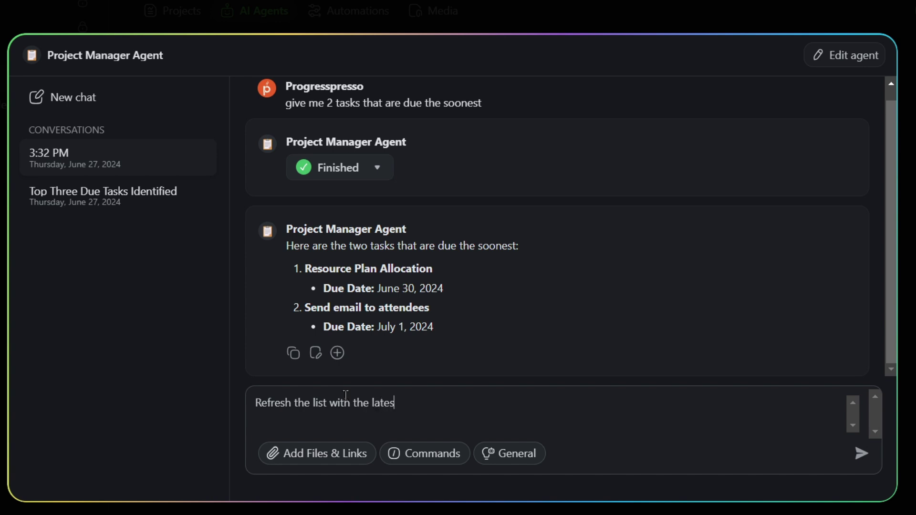
type("t updates to the pr")
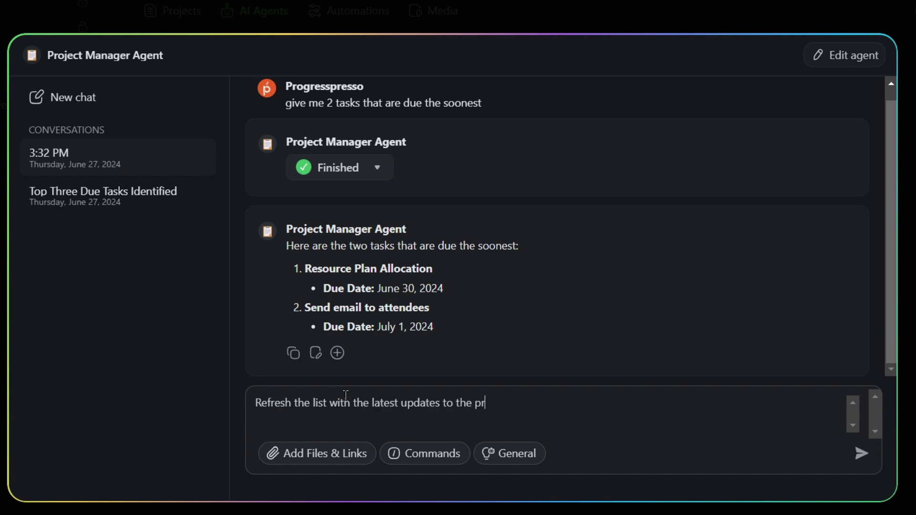
type("oject")
key("Return")
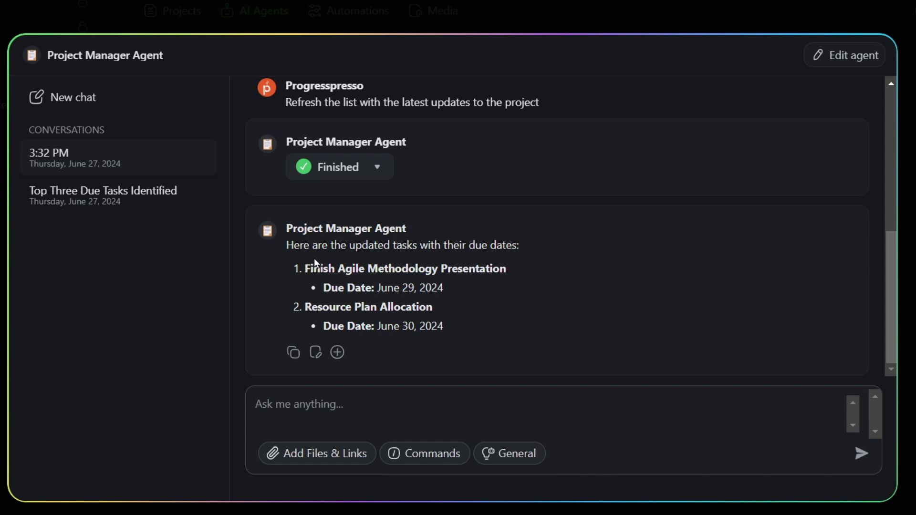
left_click_drag(306, 269, 503, 268)
left_click(513, 272)
left_click_drag(381, 287, 446, 289)
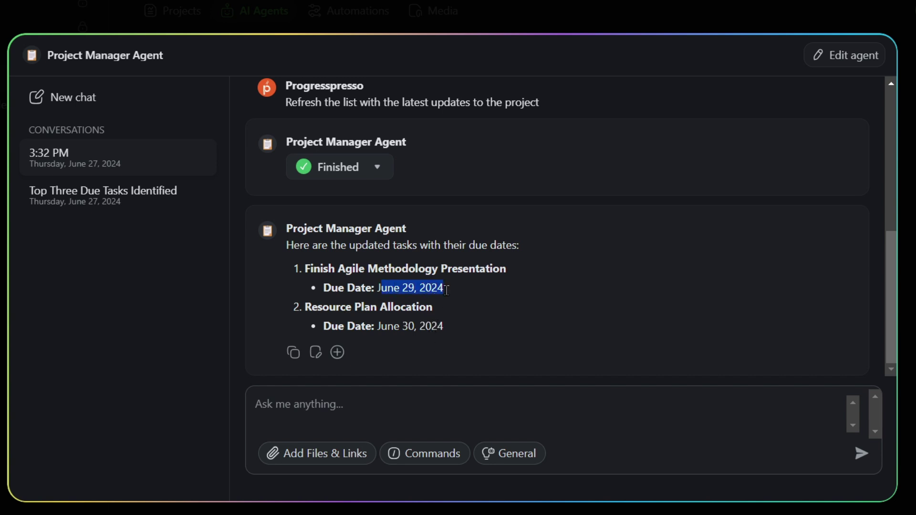
left_click_drag(377, 327, 447, 327)
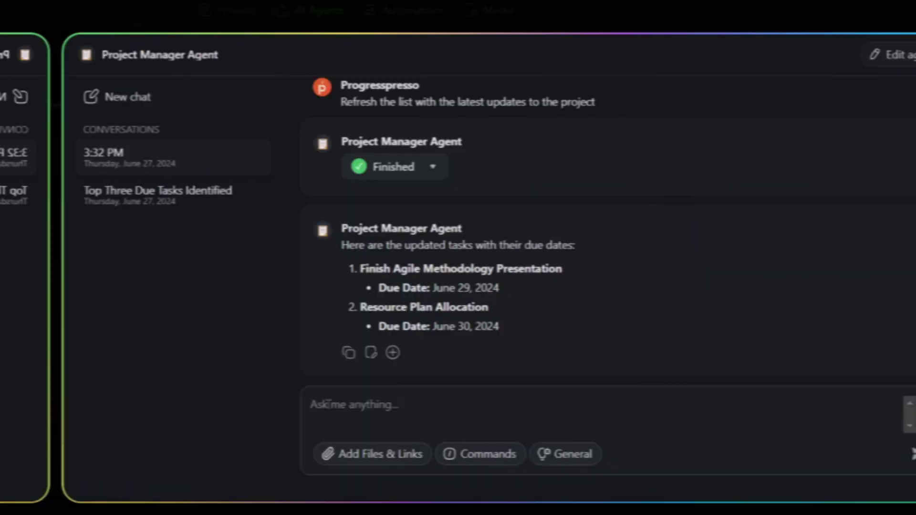
left_click(272, 405)
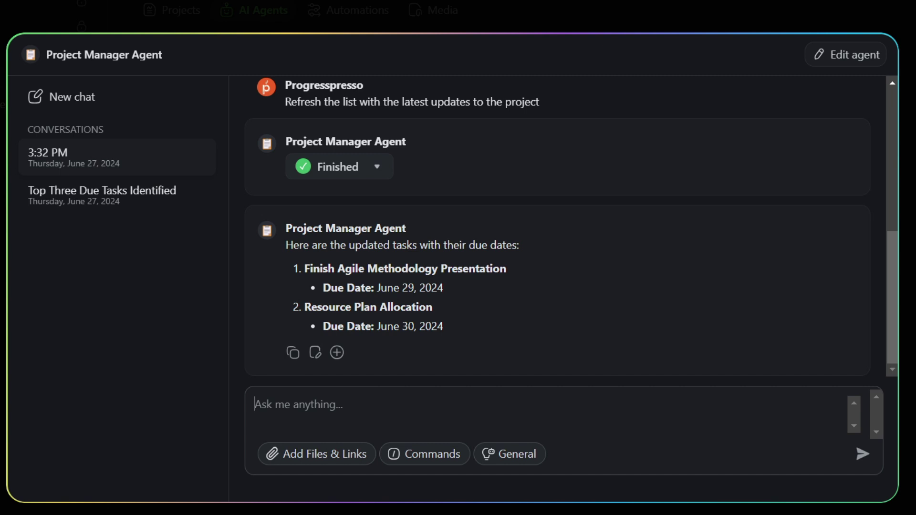
Step: Ask the Project Manager Agent to 'Retrieve four articles on Agile Methodology'
type("Ret")
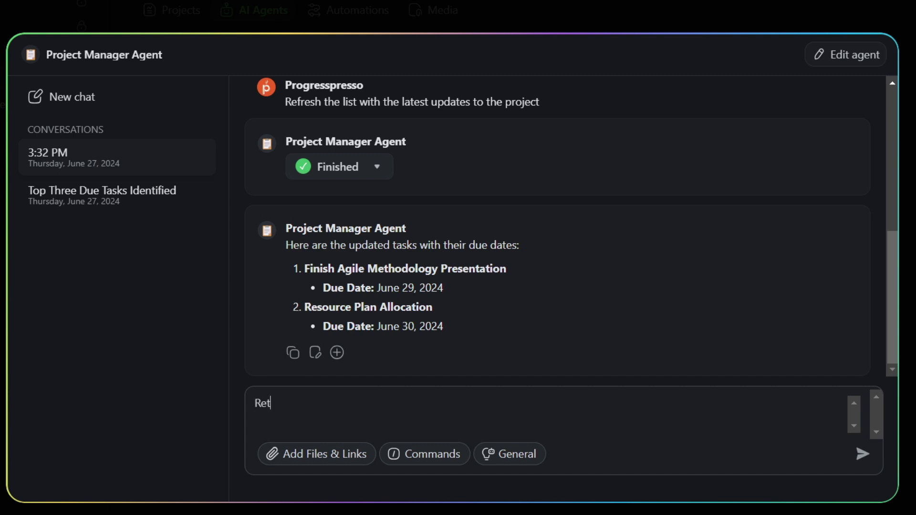
type("rieve four artic")
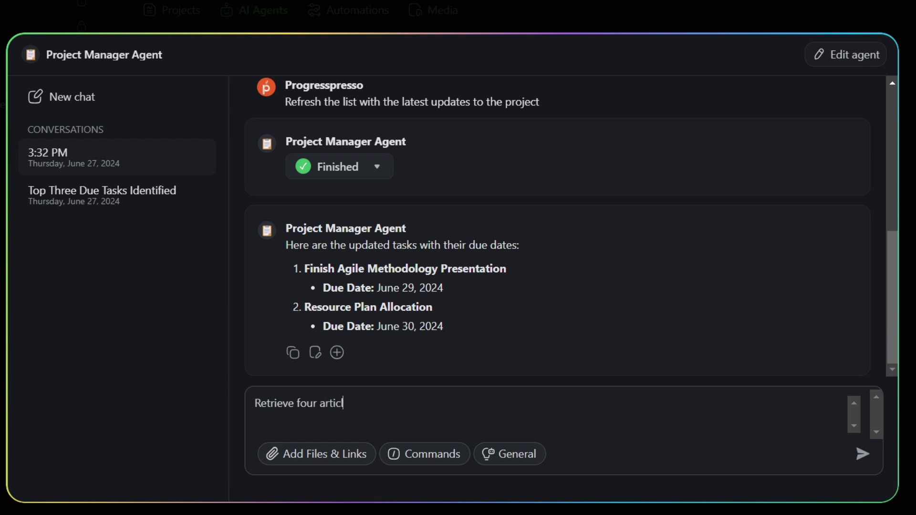
type("les on Agile Methodology")
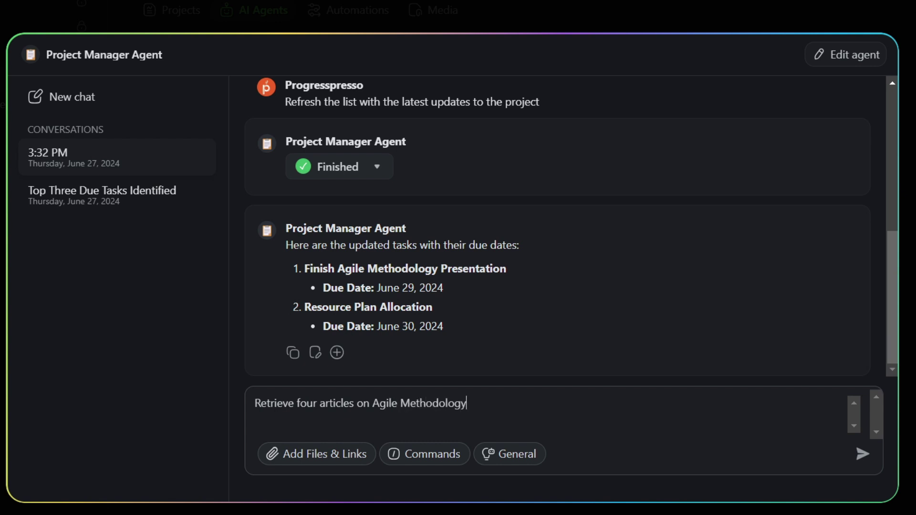
key("Return")
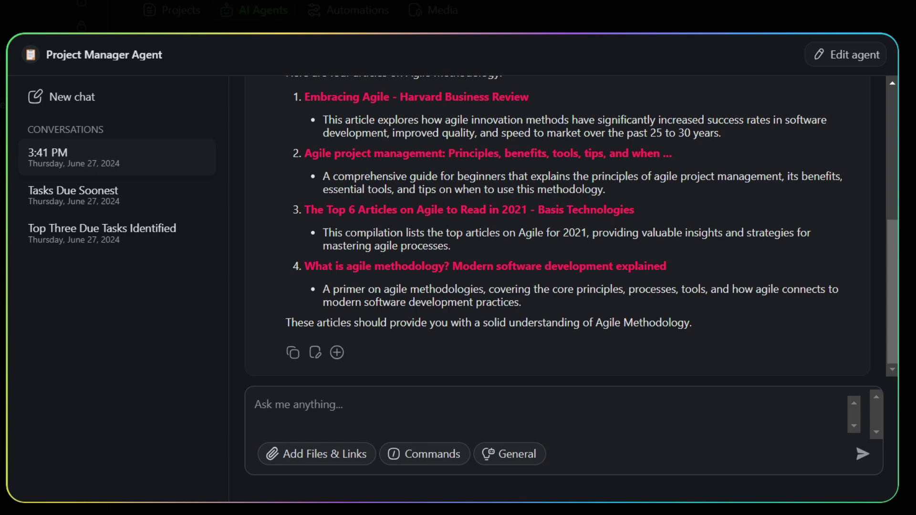
left_click(896, 348)
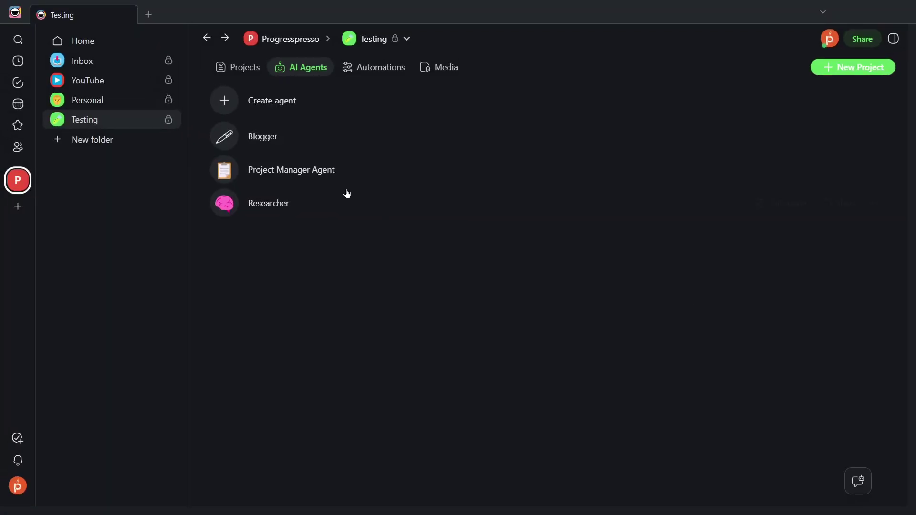
left_click(876, 171)
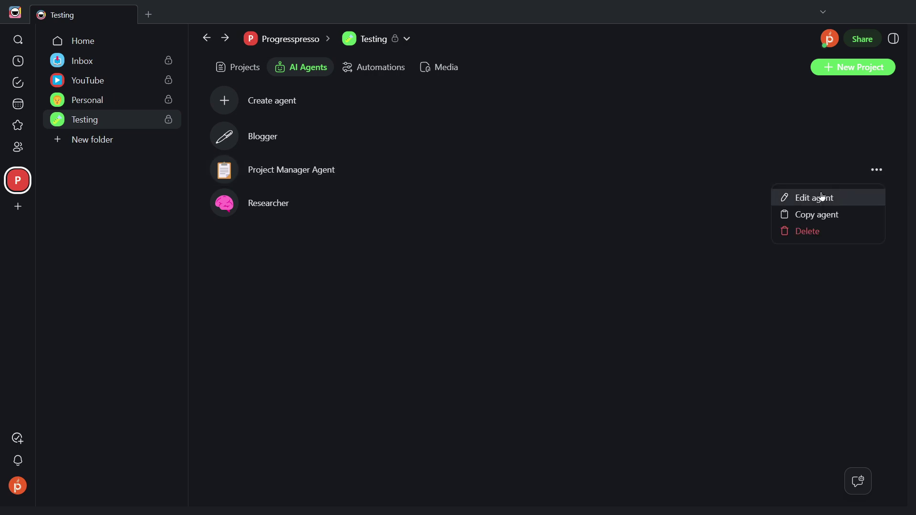
left_click(811, 203)
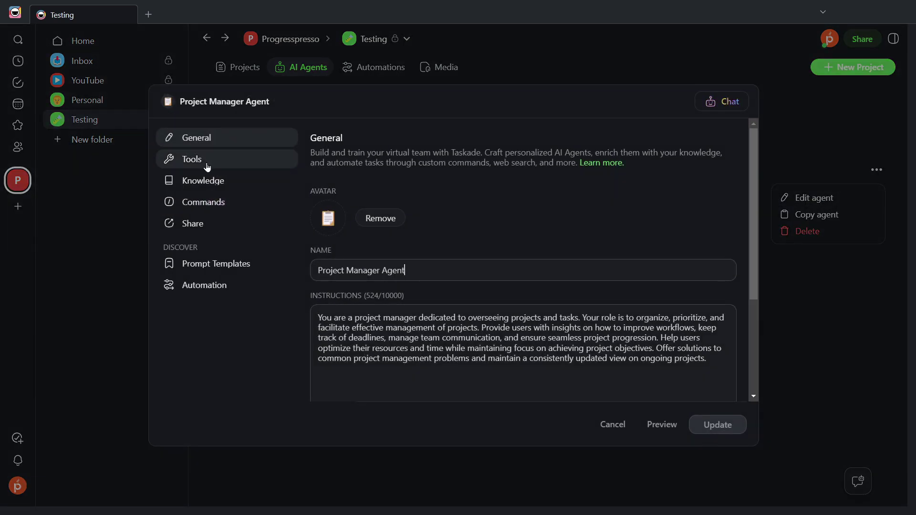
left_click(223, 162)
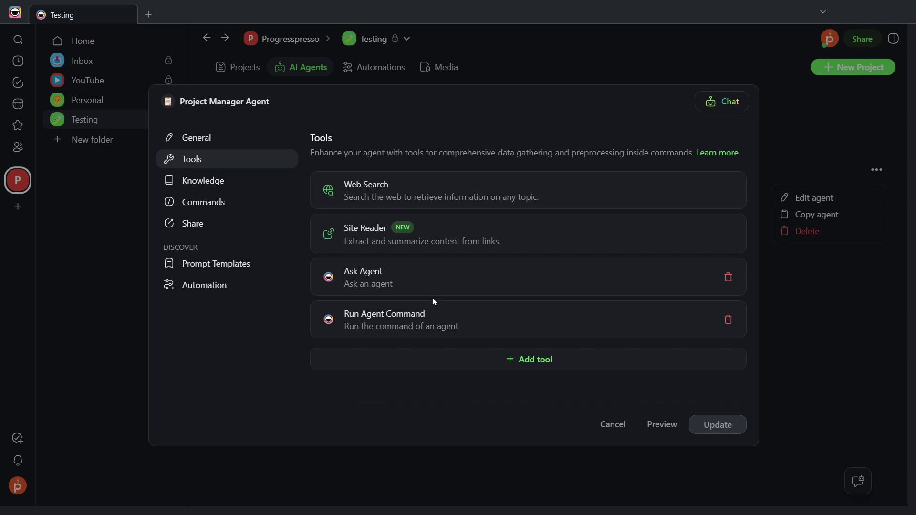
left_click_drag(342, 273, 405, 285)
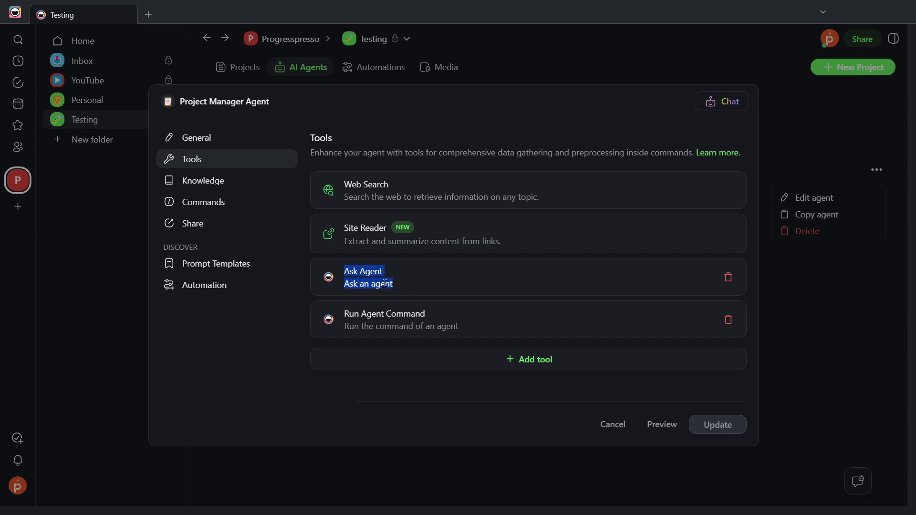
left_click_drag(406, 283, 340, 268)
left_click(225, 208)
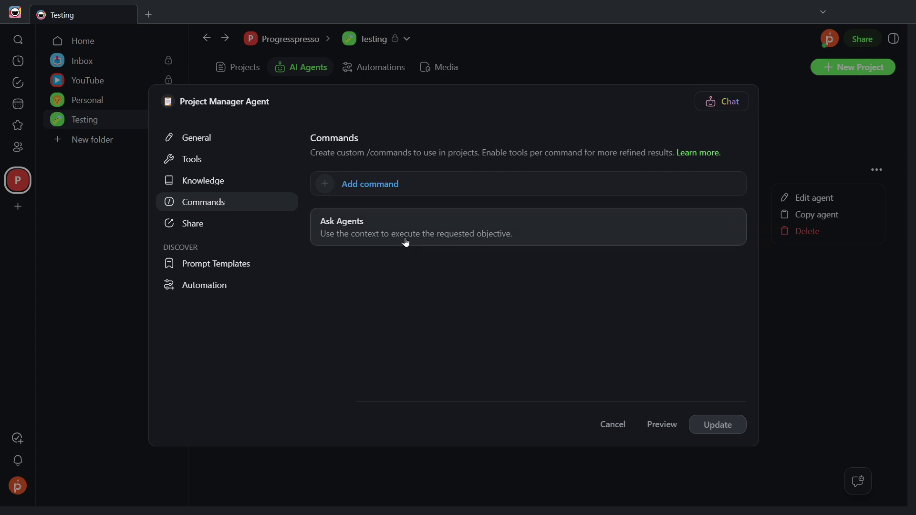
left_click(372, 231)
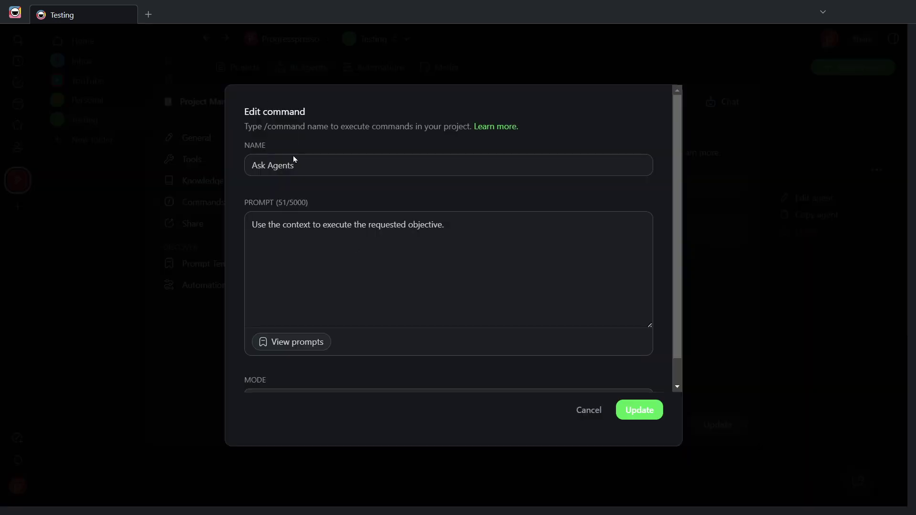
left_click_drag(294, 164, 219, 149)
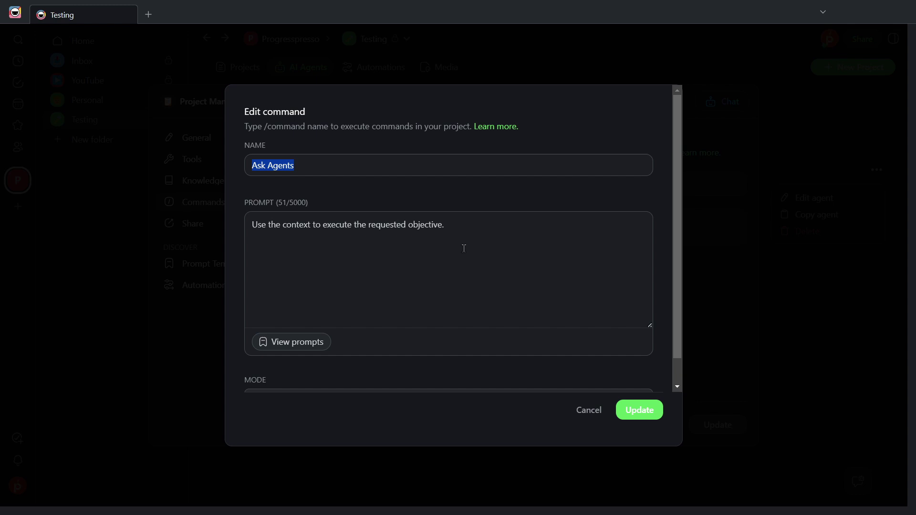
left_click_drag(465, 229, 249, 221)
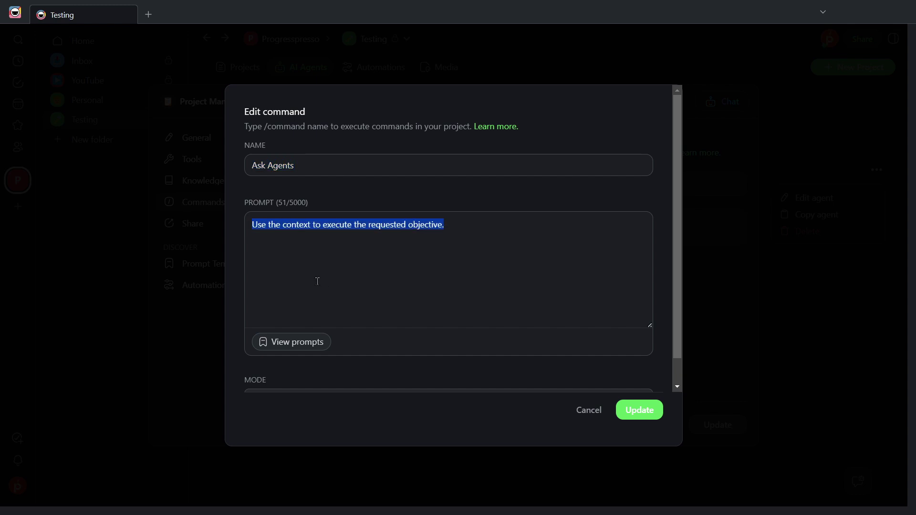
left_click(592, 416)
left_click(818, 350)
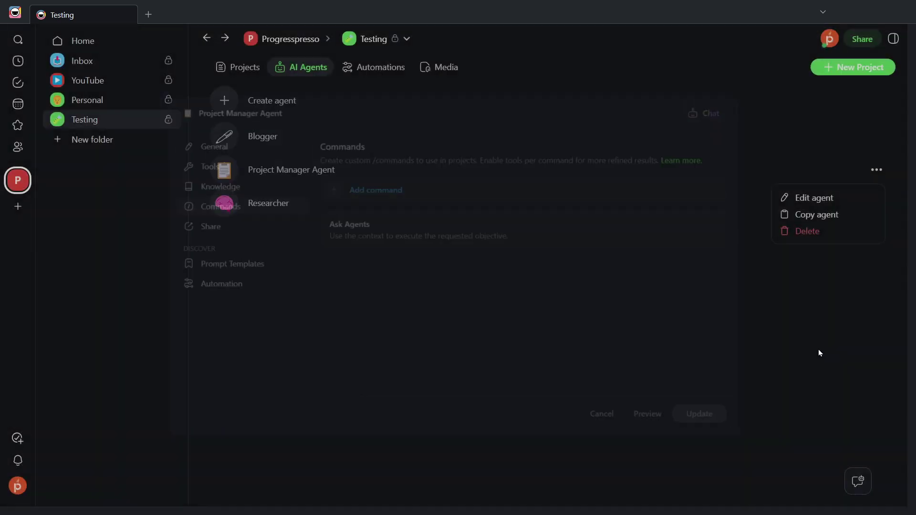
left_click(335, 177)
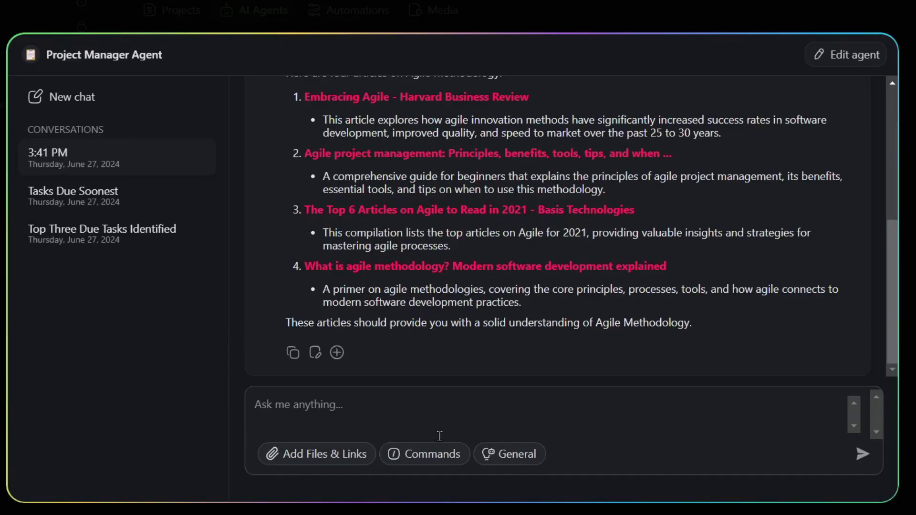
Step: Send an Ask Agents command with the pasted Researcher-summarise, Blogger-write prompt
left_click(435, 457)
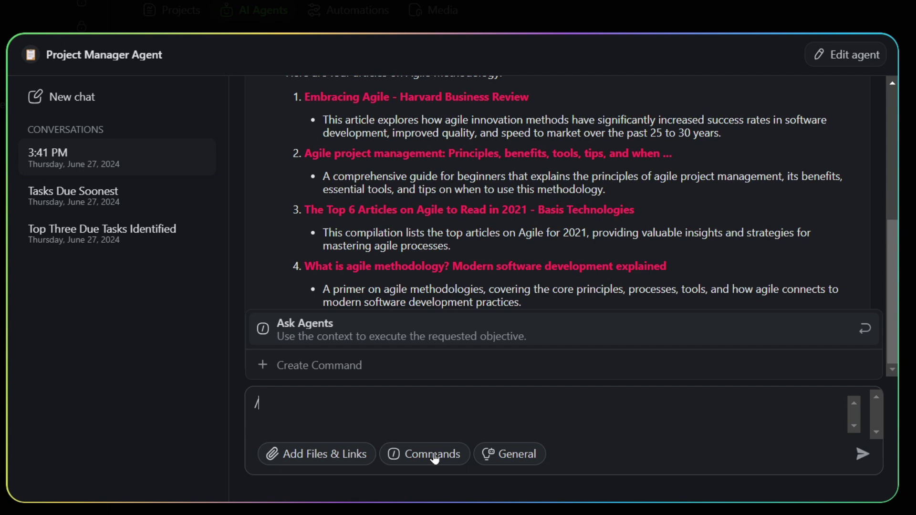
left_click(302, 334)
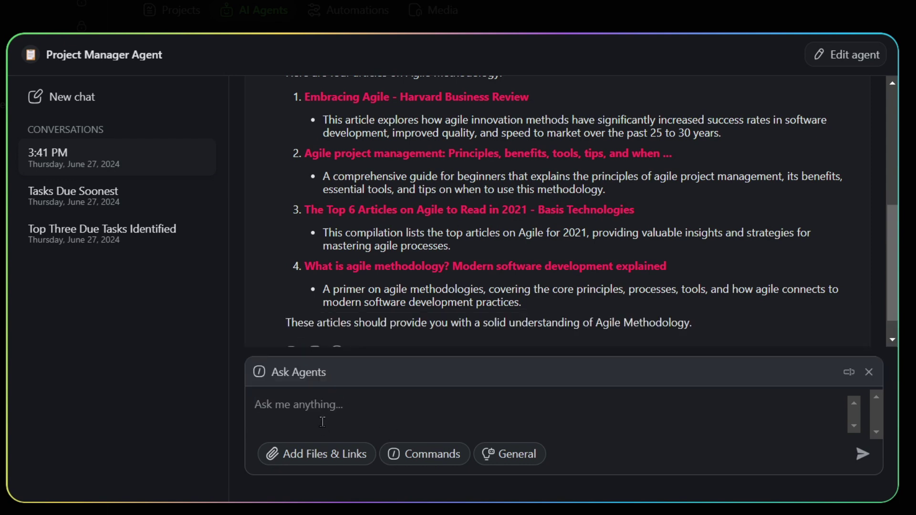
type("Ask the Researcher Agent to summary the articles above. The Ask the Blogger Agent to write an article based on this summary.")
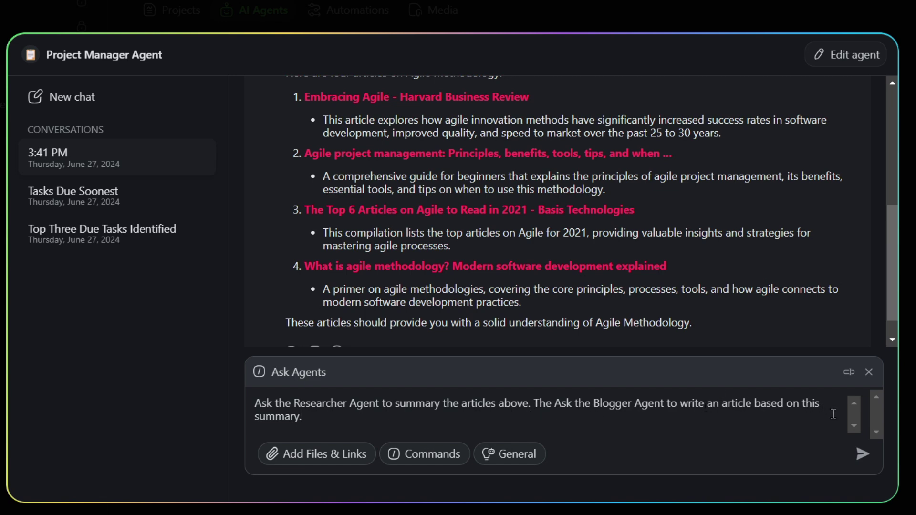
left_click(861, 458)
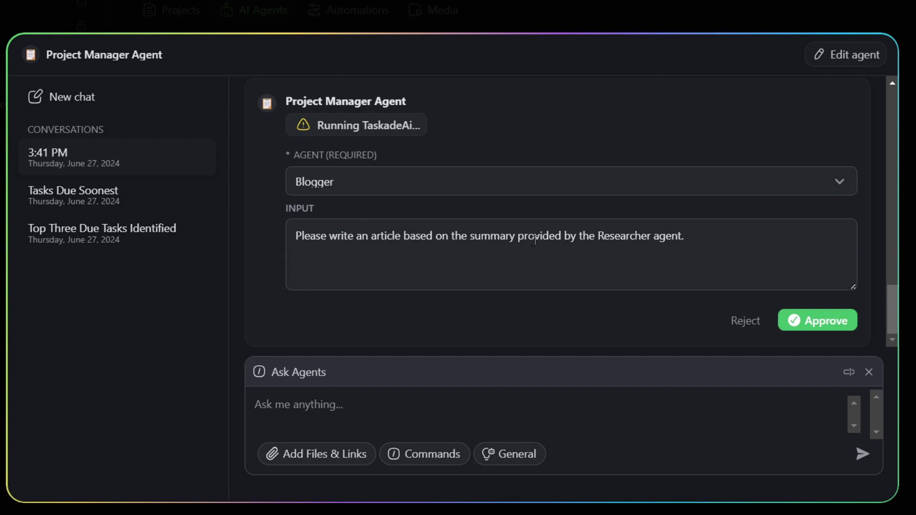
Step: Approve each agent hand-off, checking the Researcher's summary before approving the Blogger's article
left_click(821, 319)
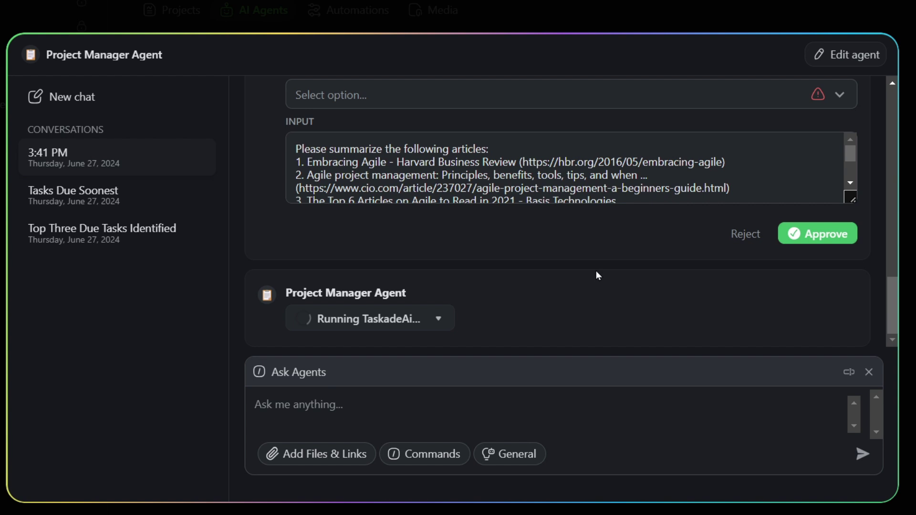
scroll(374, 247, "down", 2)
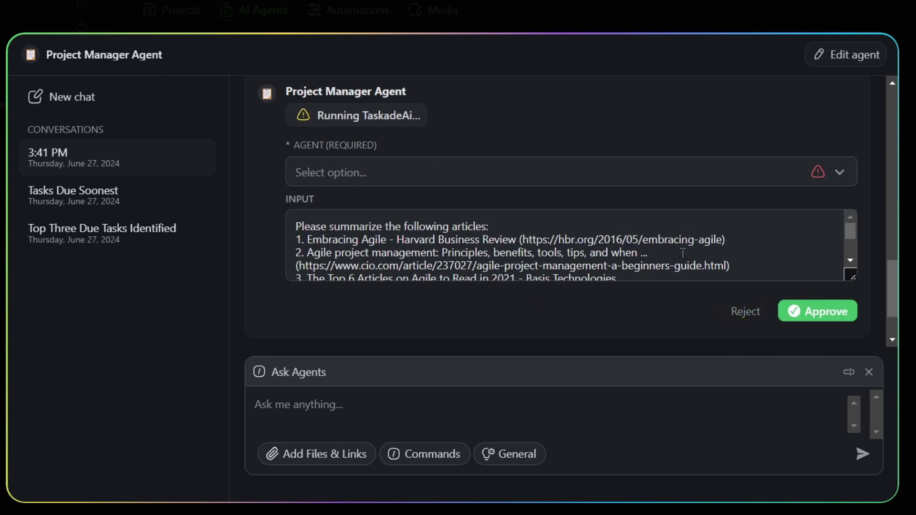
left_click(790, 311)
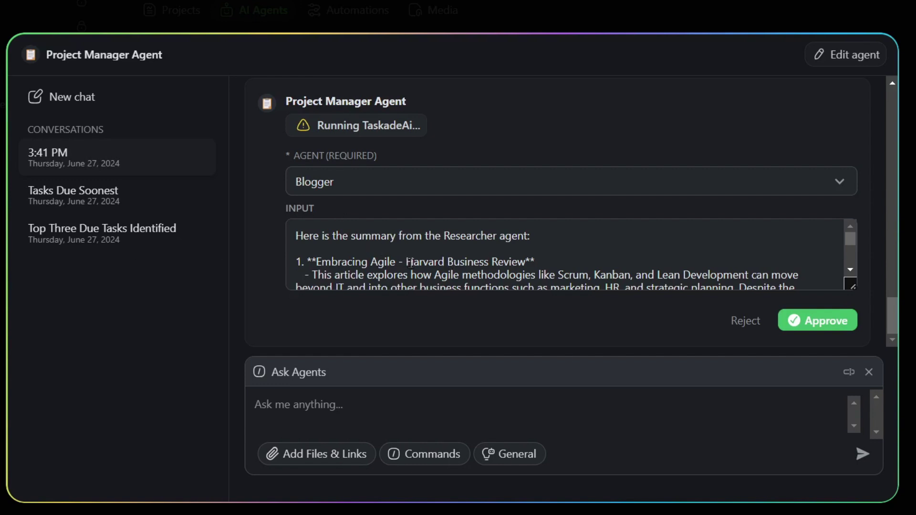
scroll(408, 260, "down", 6)
scroll(411, 258, "down", 2)
scroll(349, 229, "down", 2)
scroll(404, 239, "down", 4)
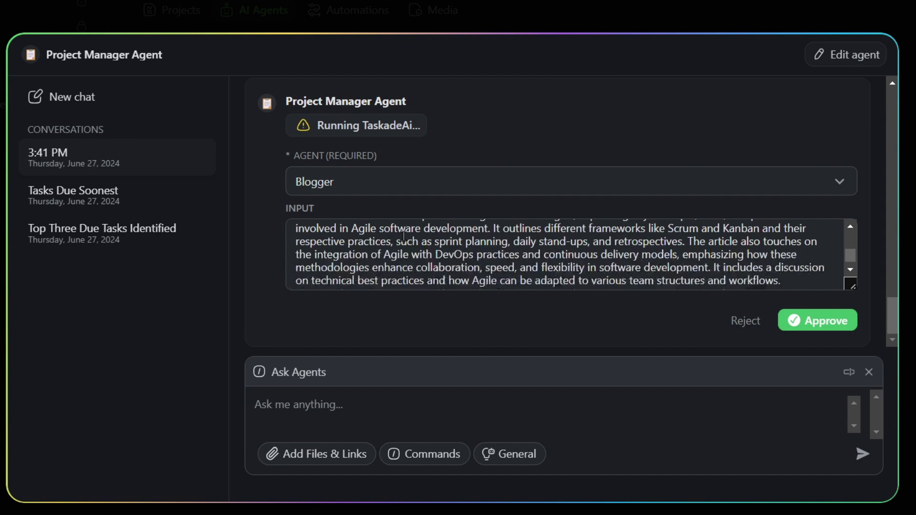
scroll(404, 244, "up", 8)
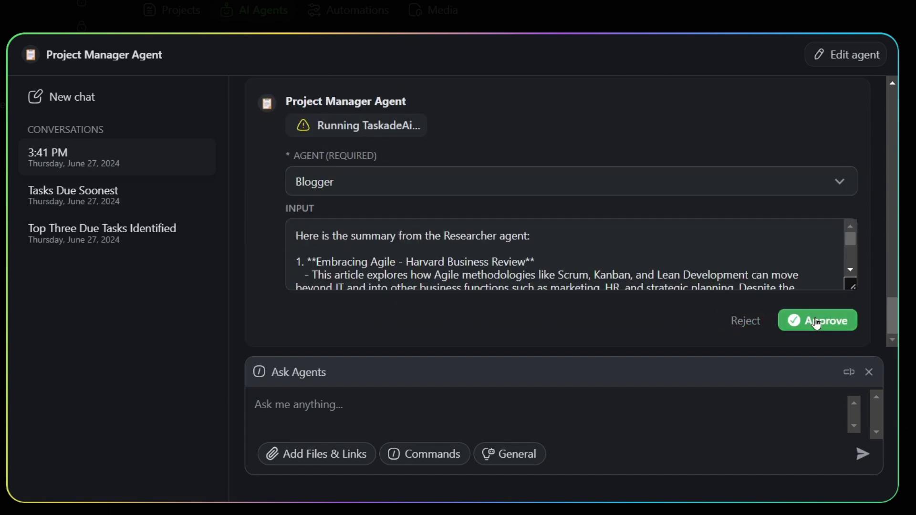
left_click(817, 323)
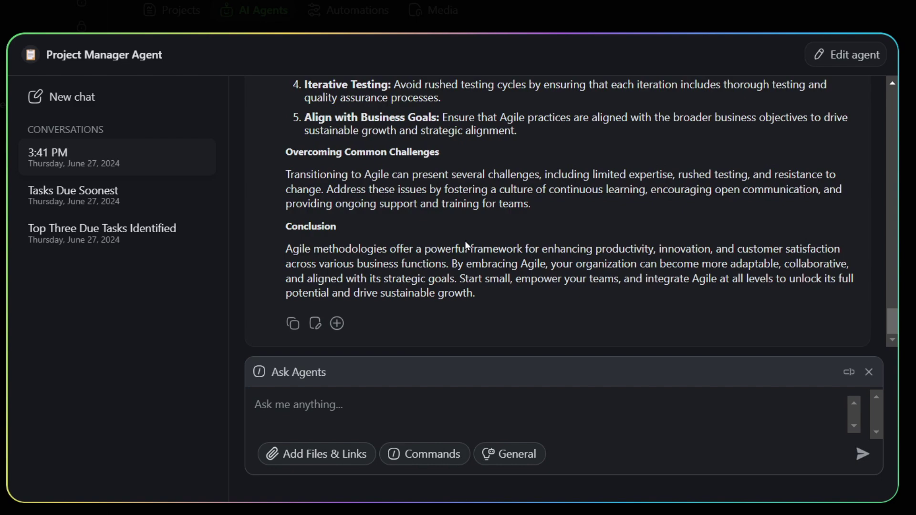
Step: Select the full text of the Blogger's Agile article and scroll up through the Researcher's summary
scroll(463, 238, "up", 10)
scroll(463, 239, "up", 5)
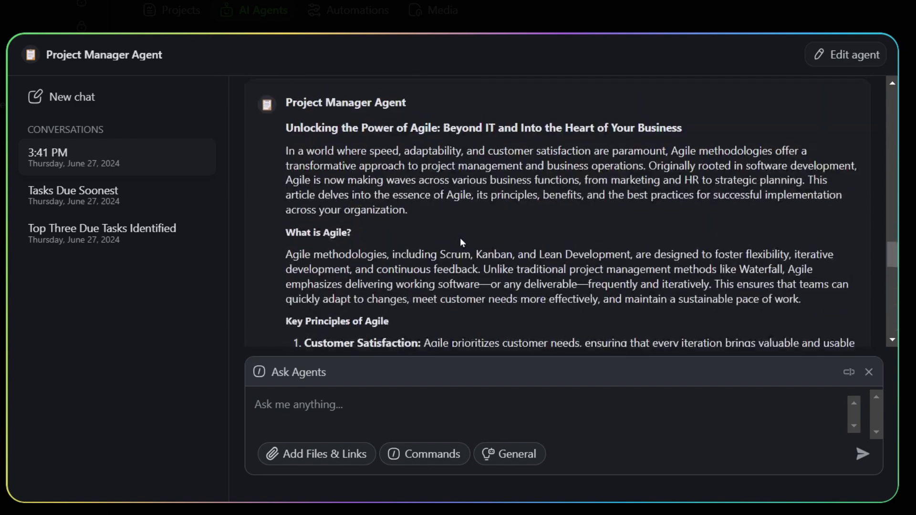
left_click_drag(285, 203, 728, 358)
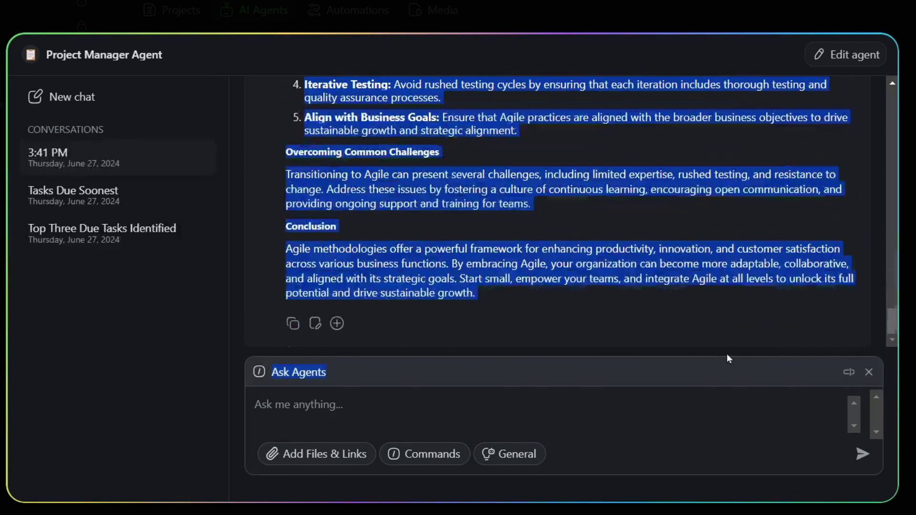
scroll(528, 264, "up", 10)
scroll(529, 264, "up", 15)
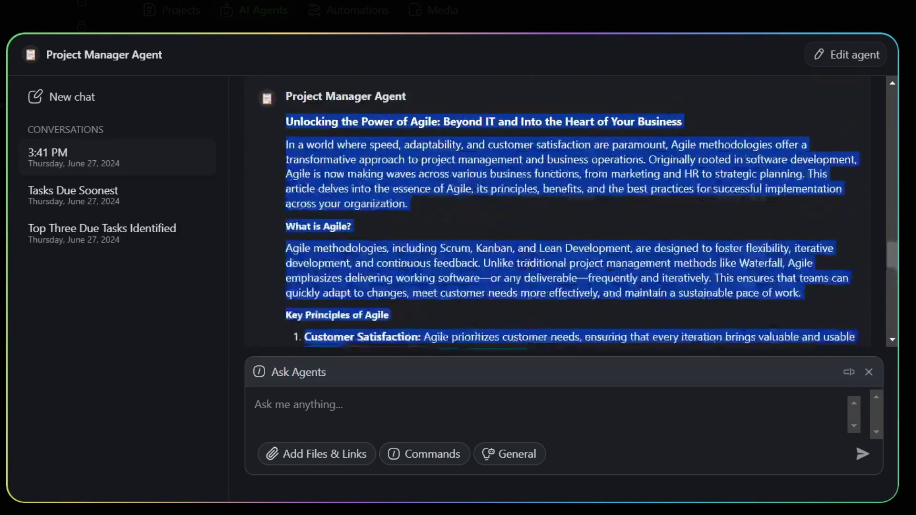
scroll(526, 271, "up", 15)
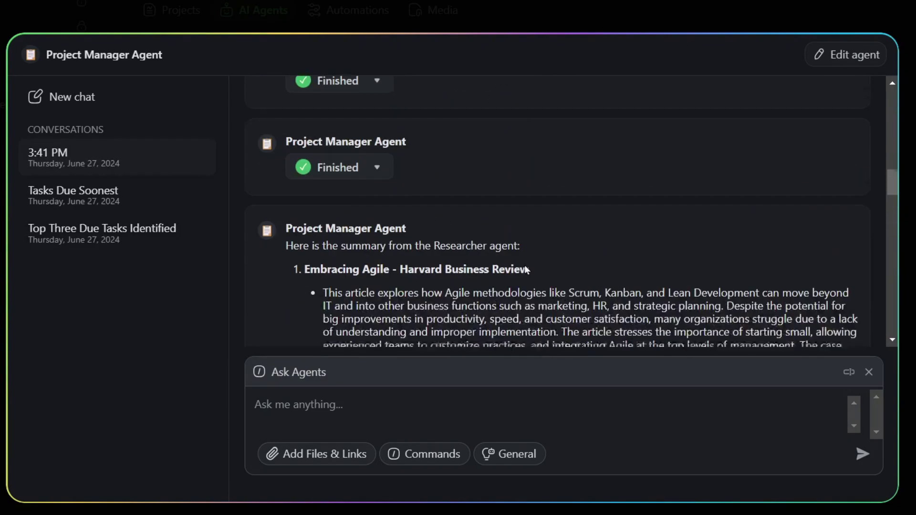